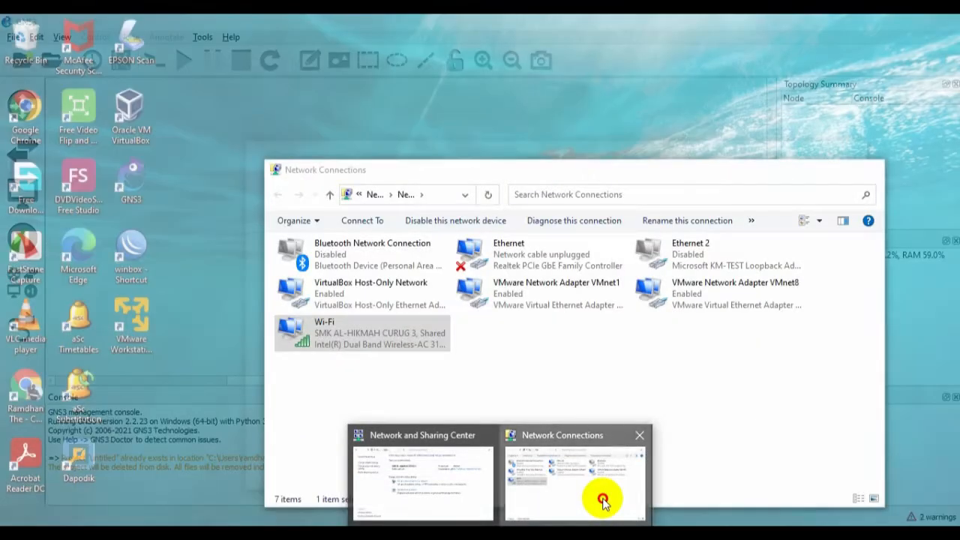
# Step: Examine the Wi-Fi adapter's Internet Connection Sharing settings, including its home networking connection, and close them without changes
pyautogui.click(602, 500)
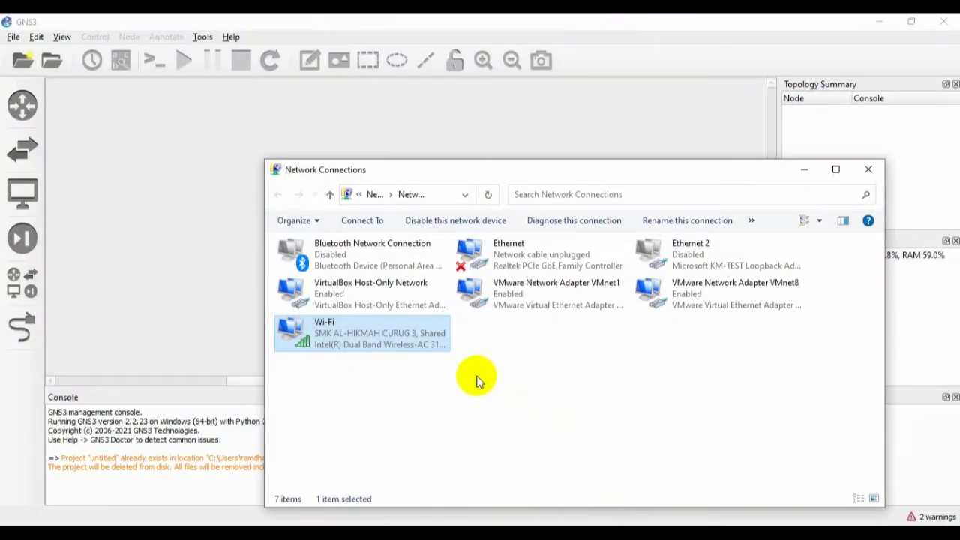
pyautogui.rightClick(350, 327)
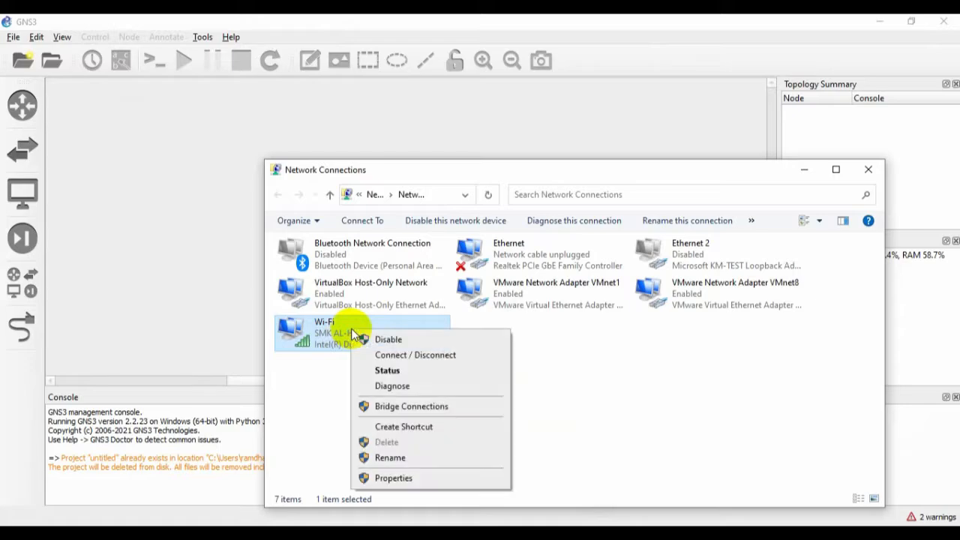
pyautogui.click(412, 477)
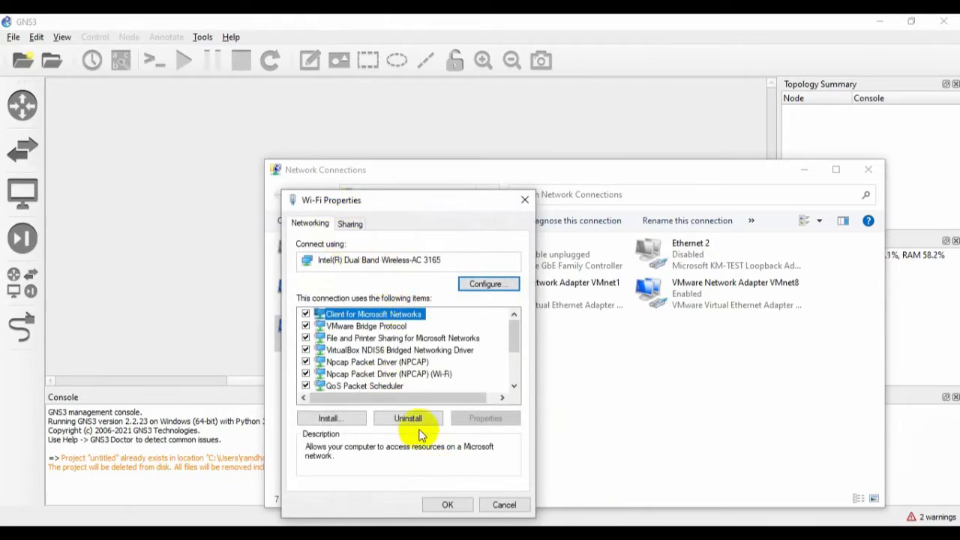
pyautogui.moveTo(364, 202); pyautogui.dragTo(504, 190)
pyautogui.click(492, 210)
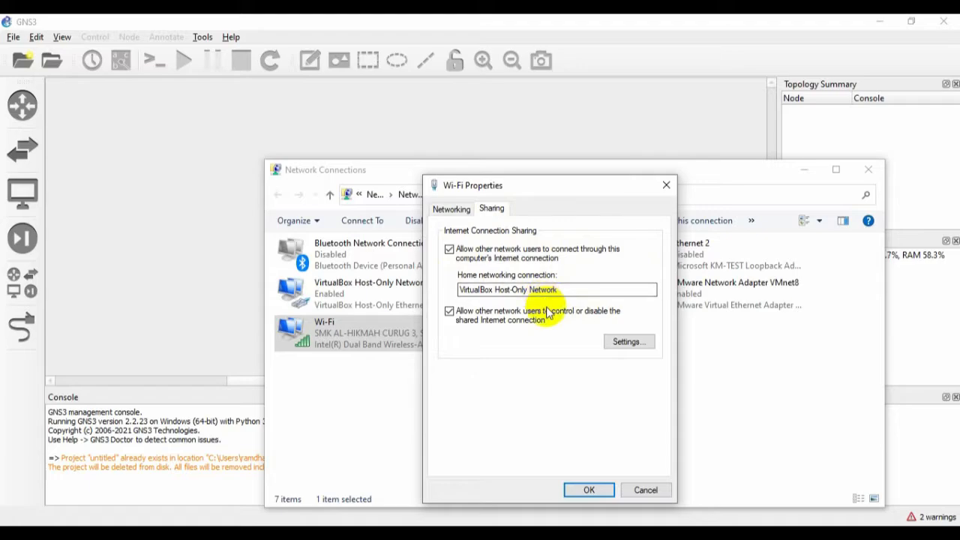
pyautogui.click(642, 489)
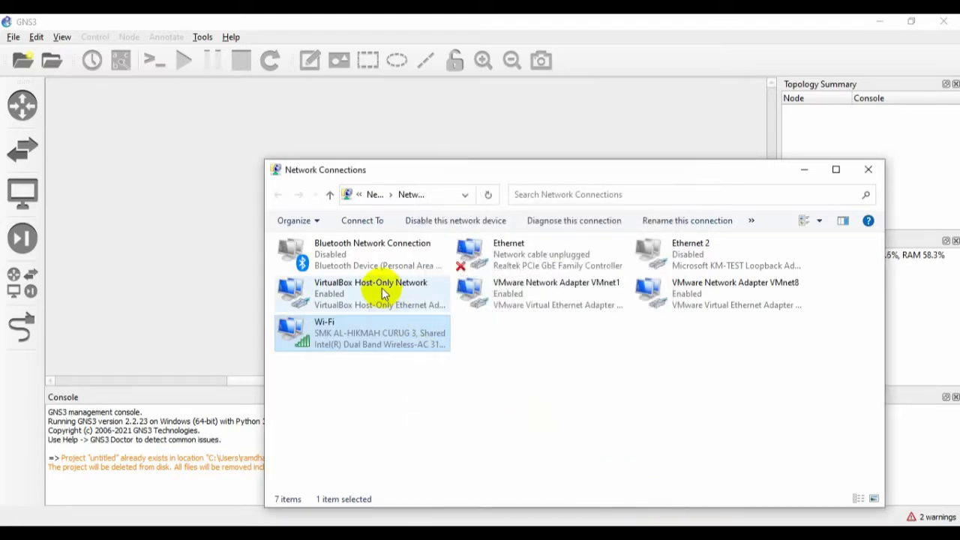
# Step: Open the properties of the VirtualBox Host-Only Network adapter and bring its Internet Protocol items into view
pyautogui.rightClick(382, 292)
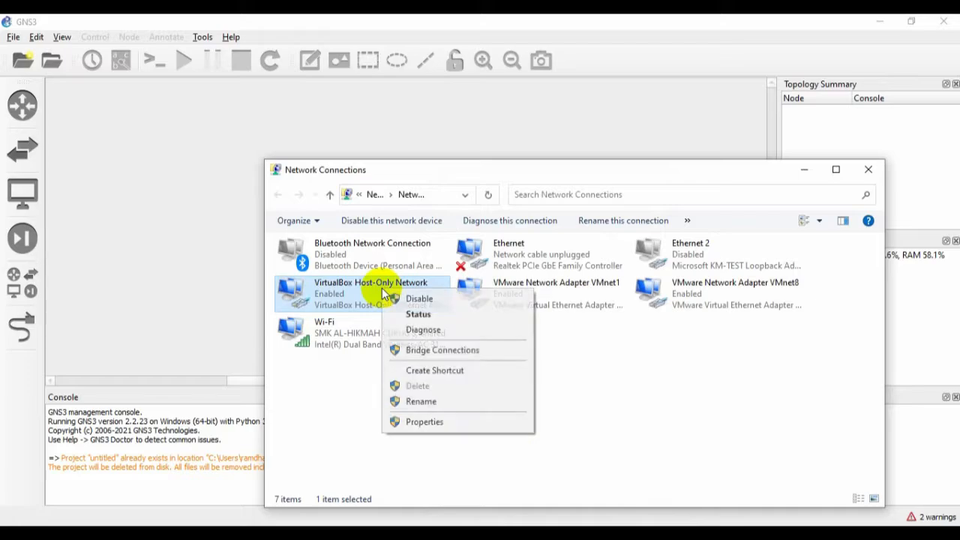
pyautogui.click(438, 424)
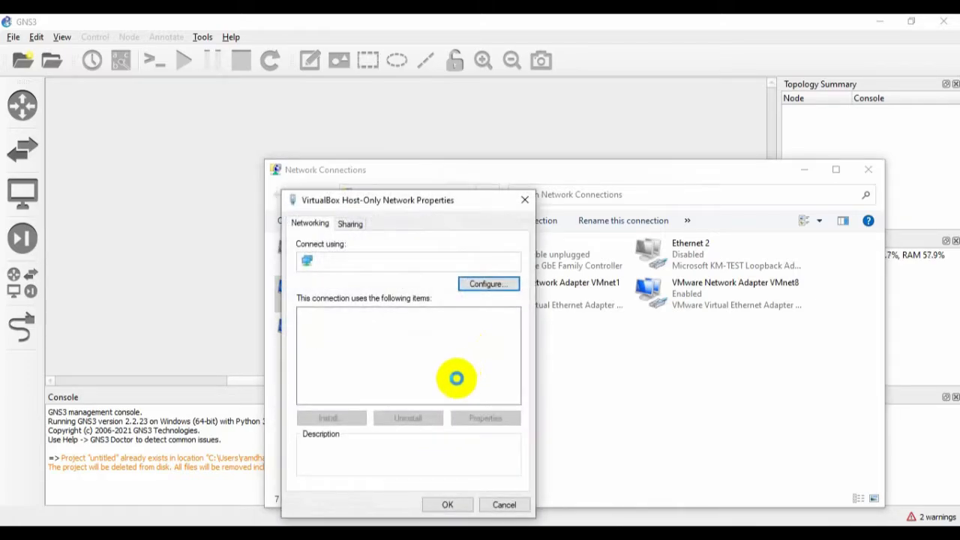
pyautogui.scroll(-2, 456, 373)
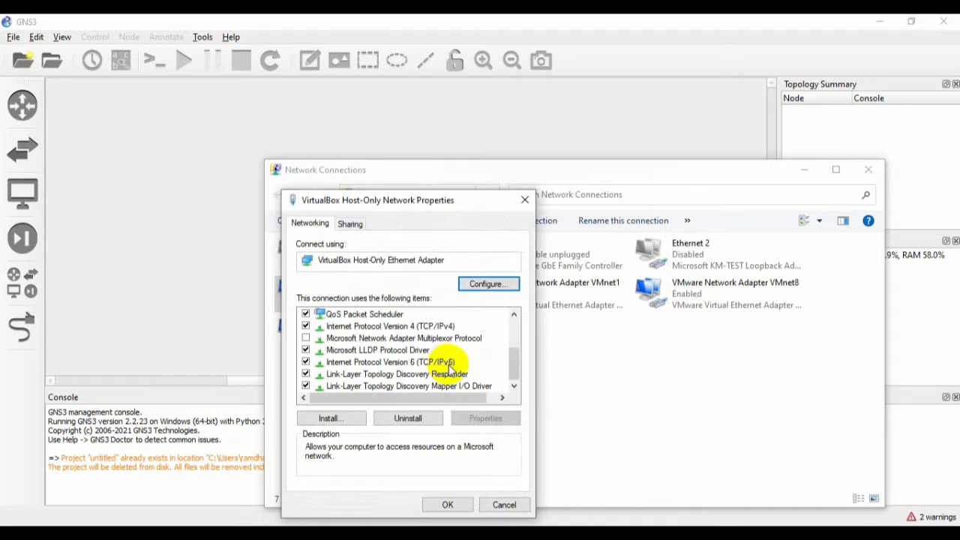
pyautogui.moveTo(450, 205); pyautogui.dragTo(598, 201)
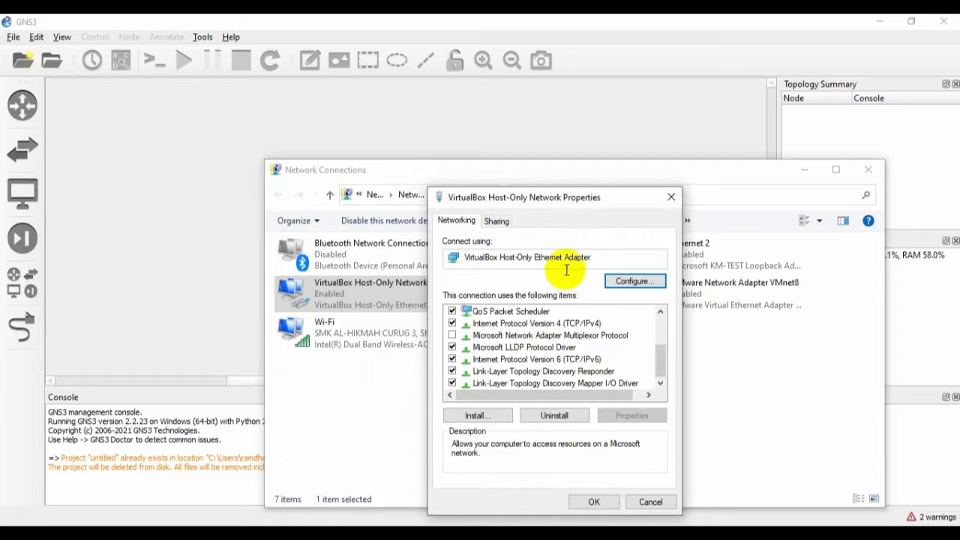
pyautogui.click(590, 361)
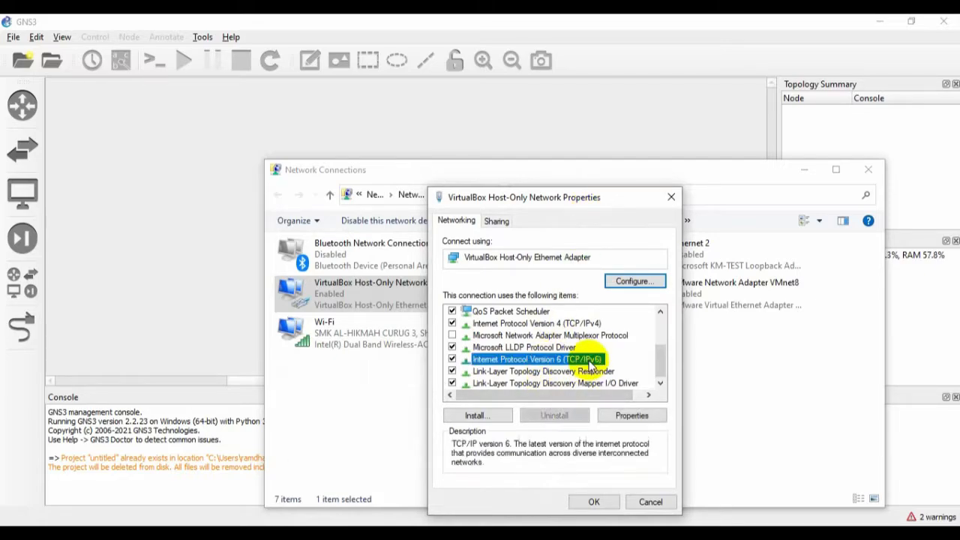
pyautogui.doubleClick(589, 361)
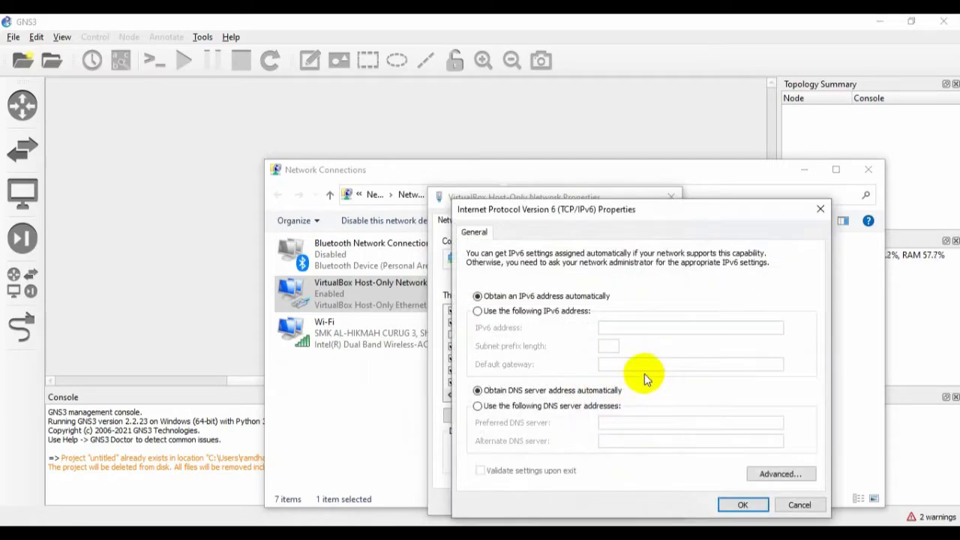
pyautogui.click(793, 502)
# Step: Set the host-only adapter's IPv4 DNS servers to 8.8.8.8 as preferred and 8.8.4.4 as alternate, and save its properties
pyautogui.doubleClick(574, 323)
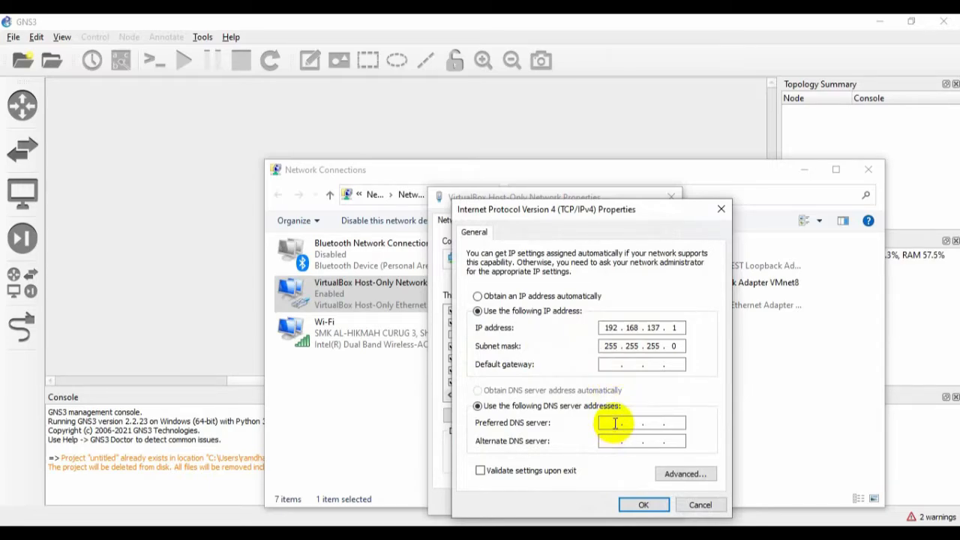
pyautogui.write('.8.8')
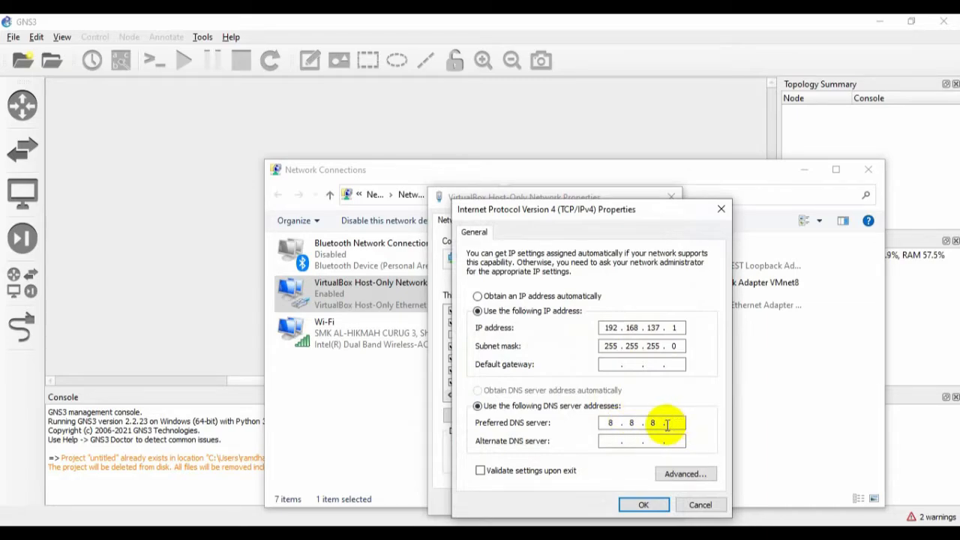
pyautogui.write('8')
pyautogui.click(610, 441)
pyautogui.write('8 . .')
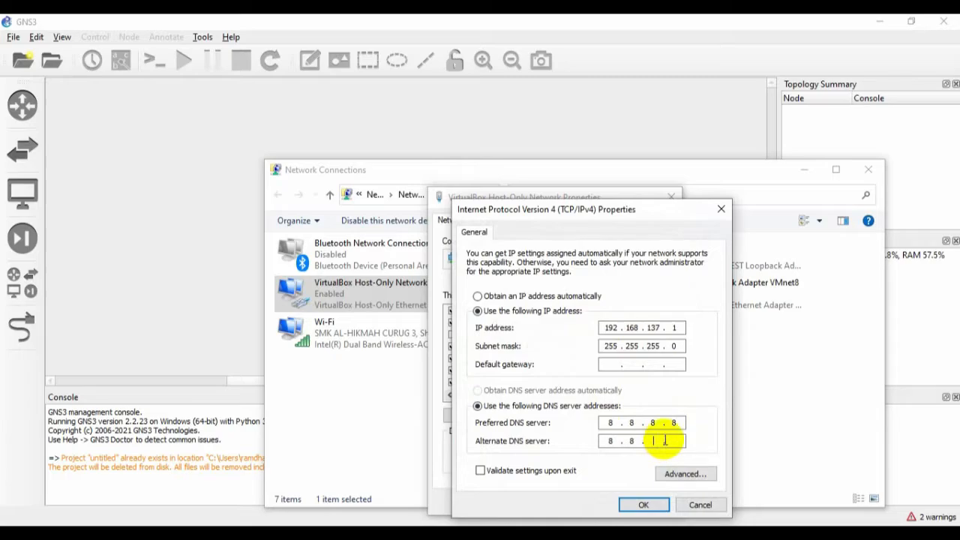
pyautogui.press('BackSpace')
pyautogui.press('BackSpace')
pyautogui.press('BackSpace')
pyautogui.write('4 . 4')
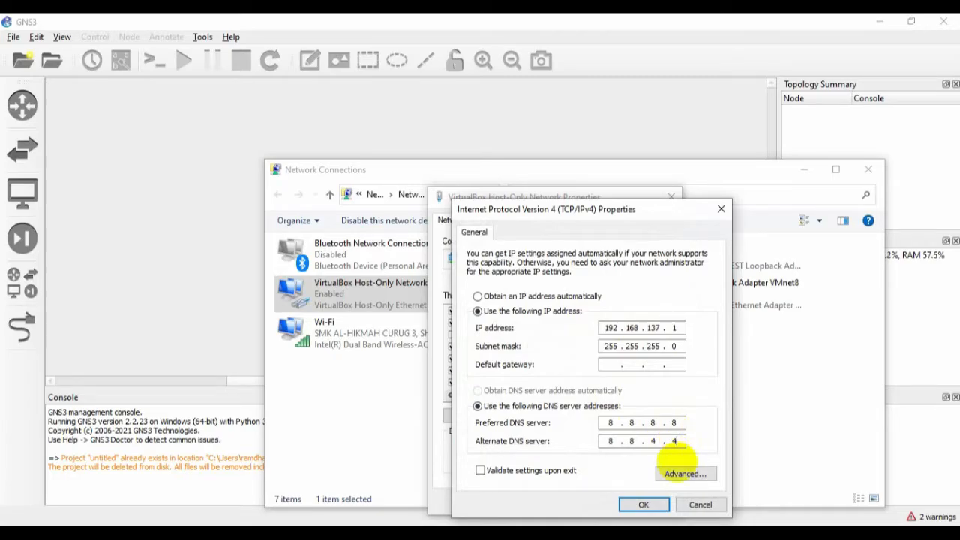
pyautogui.click(649, 507)
pyautogui.click(600, 500)
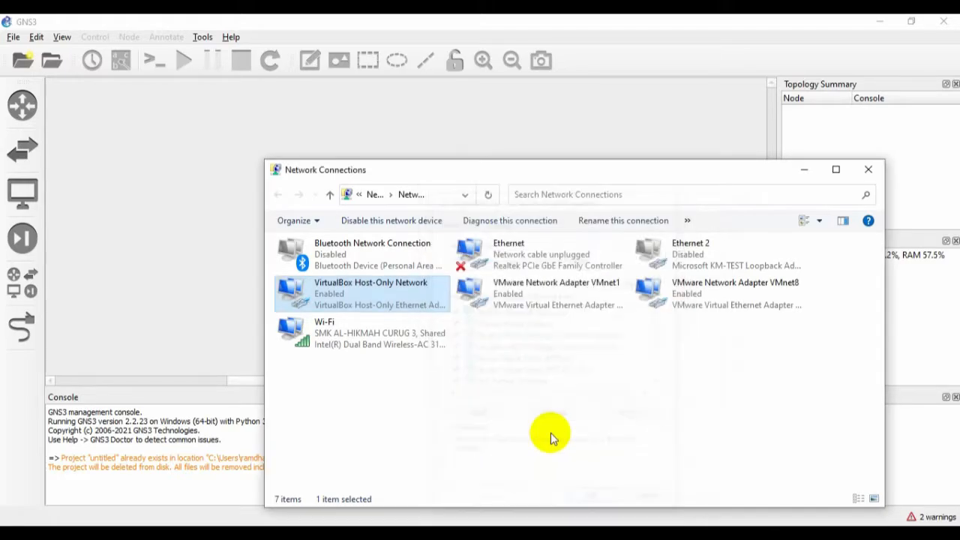
# Step: Switch to GNS3 and create a blank project named "koneksi internet mikrotik" in the LAB\02 mikrotik folder on drive D
pyautogui.click(323, 21)
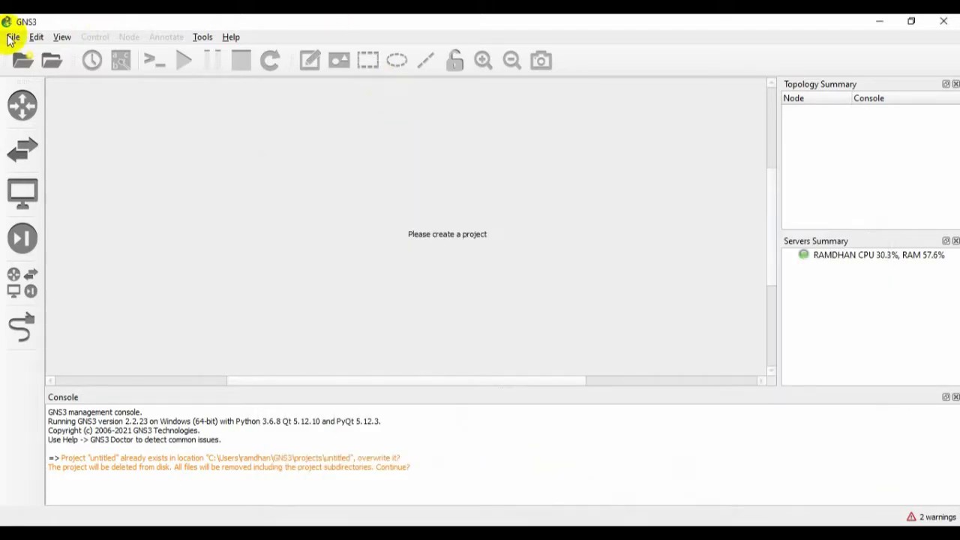
pyautogui.click(12, 37)
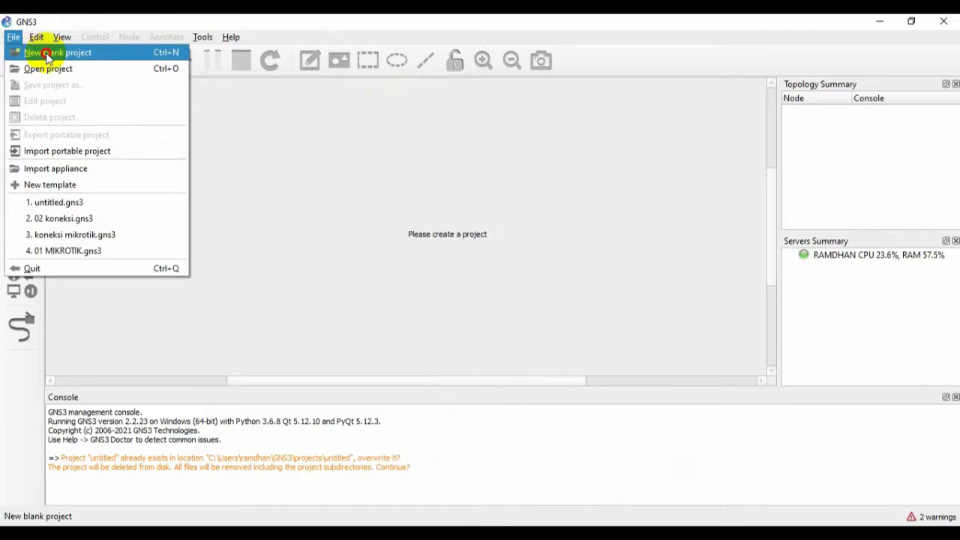
pyautogui.click(47, 55)
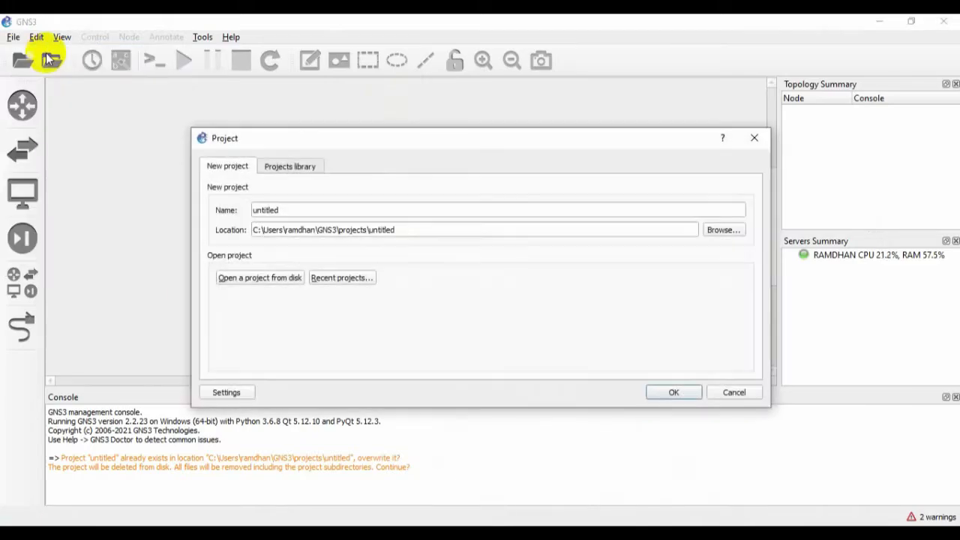
pyautogui.click(719, 229)
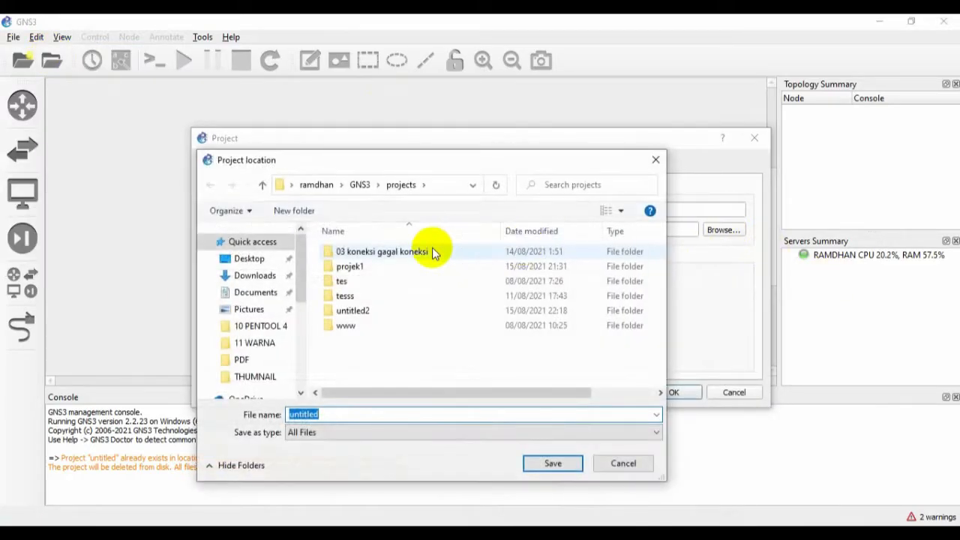
pyautogui.scroll(-4, 272, 365)
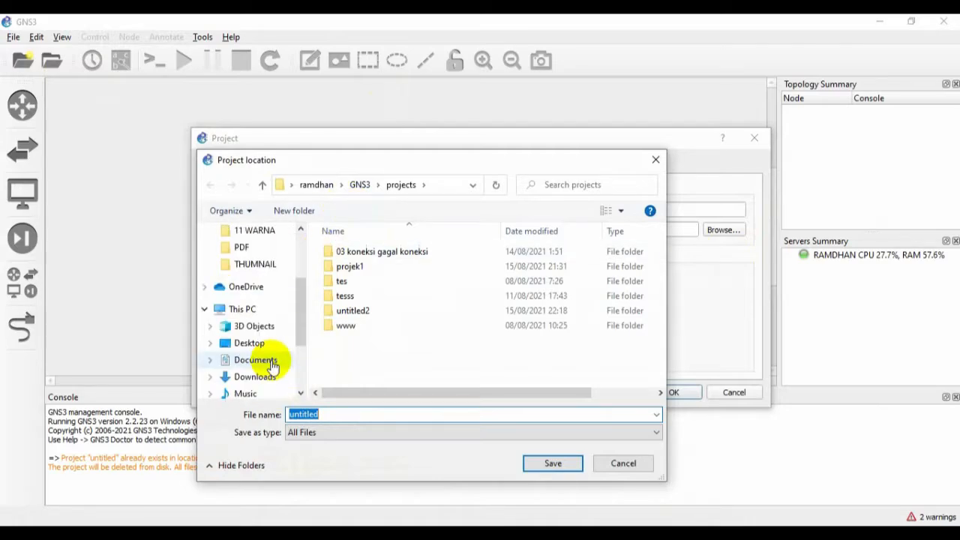
pyautogui.click(263, 365)
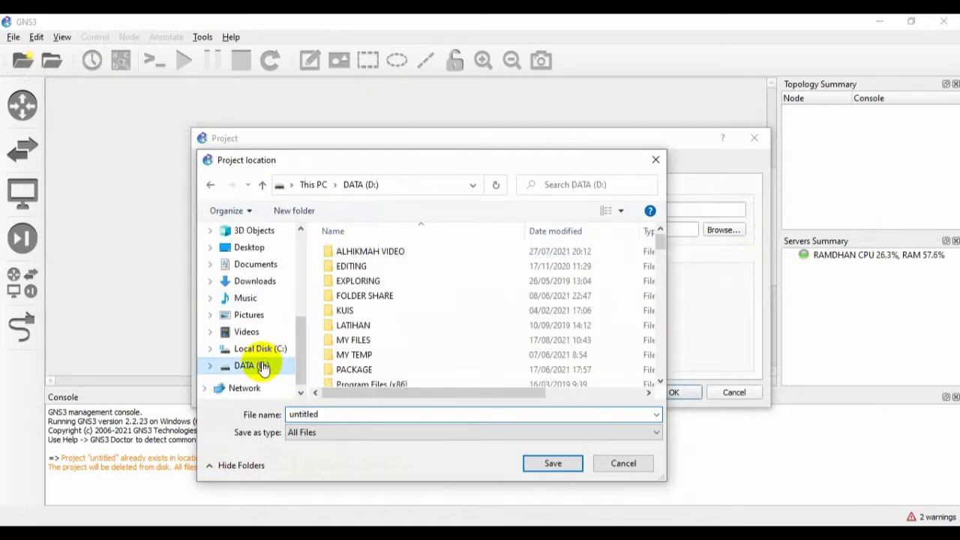
pyautogui.doubleClick(354, 327)
pyautogui.write('kone')
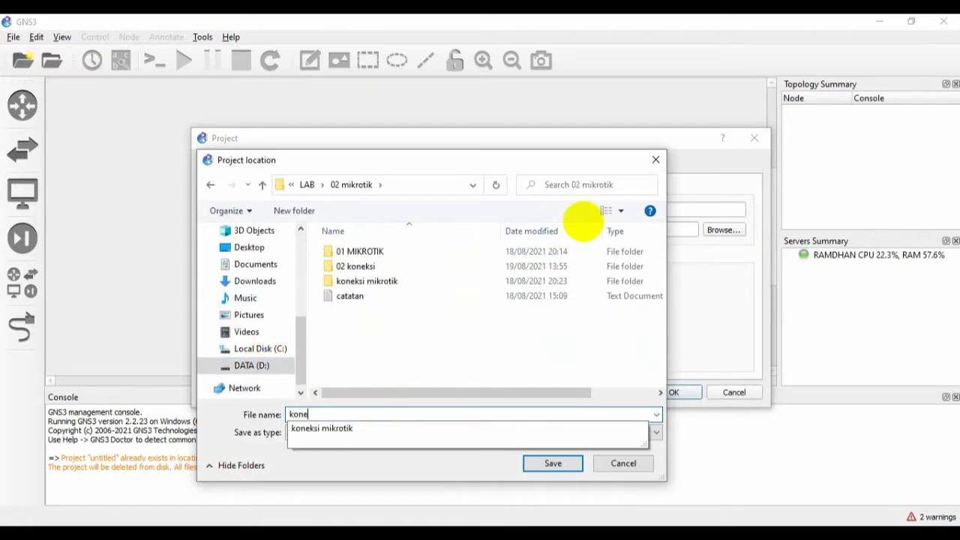
pyautogui.write('ksi internet mikrotik')
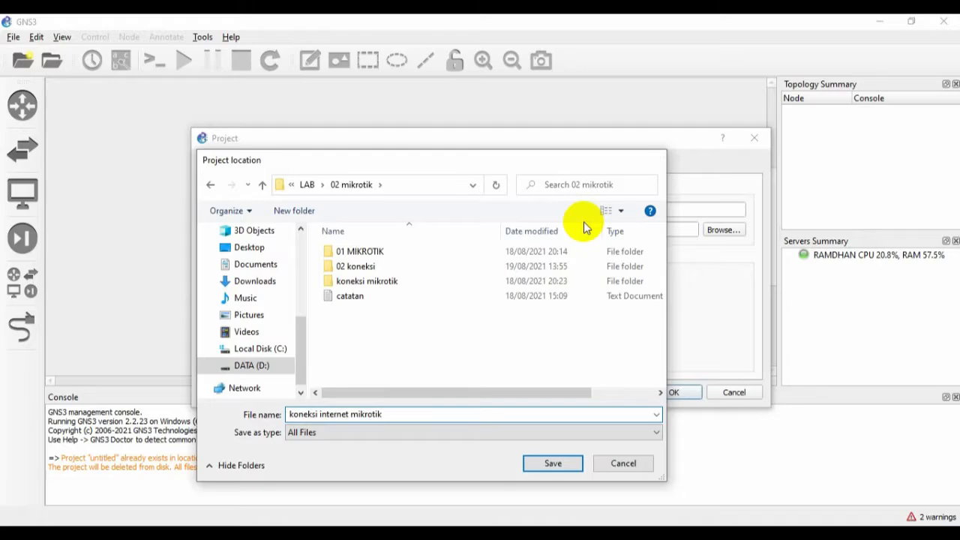
pyautogui.press('Return')
pyautogui.click(677, 390)
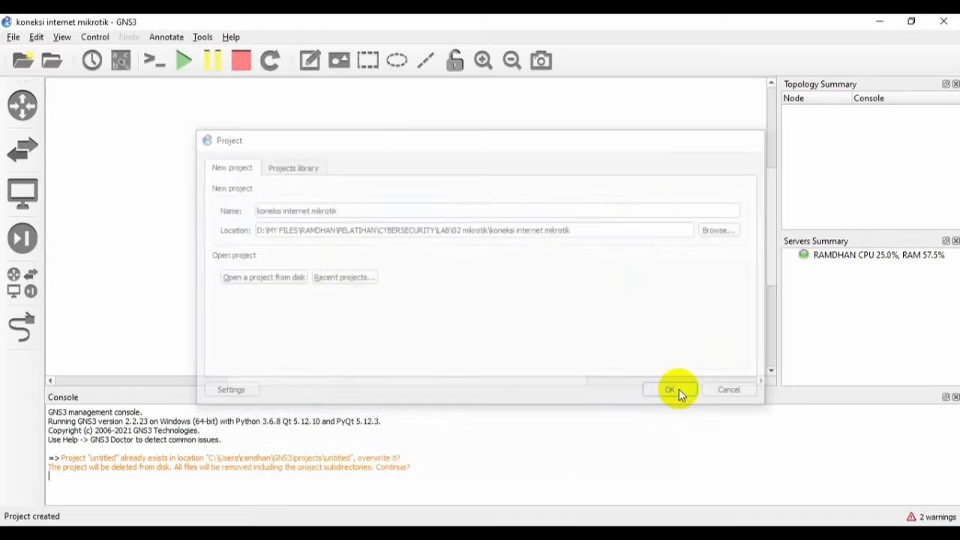
# Step: Place a Cloud node in the empty topology and a MIKROTIK router to the left of it
pyautogui.click(22, 283)
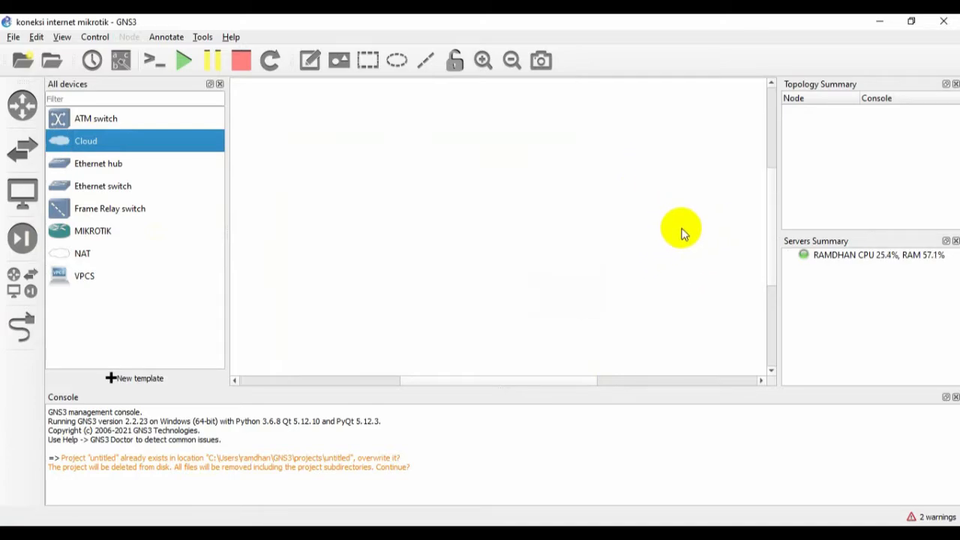
pyautogui.moveTo(702, 190); pyautogui.dragTo(657, 170)
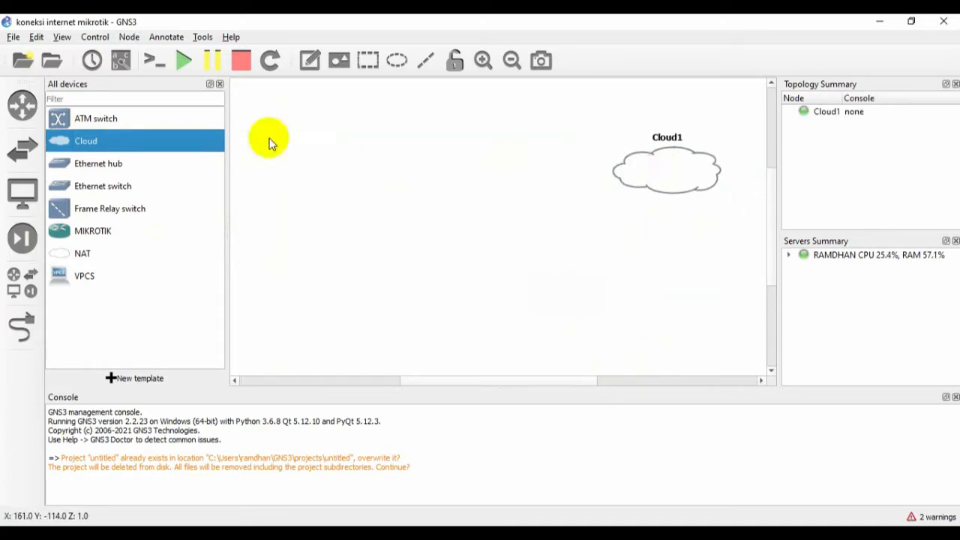
pyautogui.click(82, 213)
pyautogui.click(82, 229)
pyautogui.moveTo(82, 231); pyautogui.dragTo(520, 176)
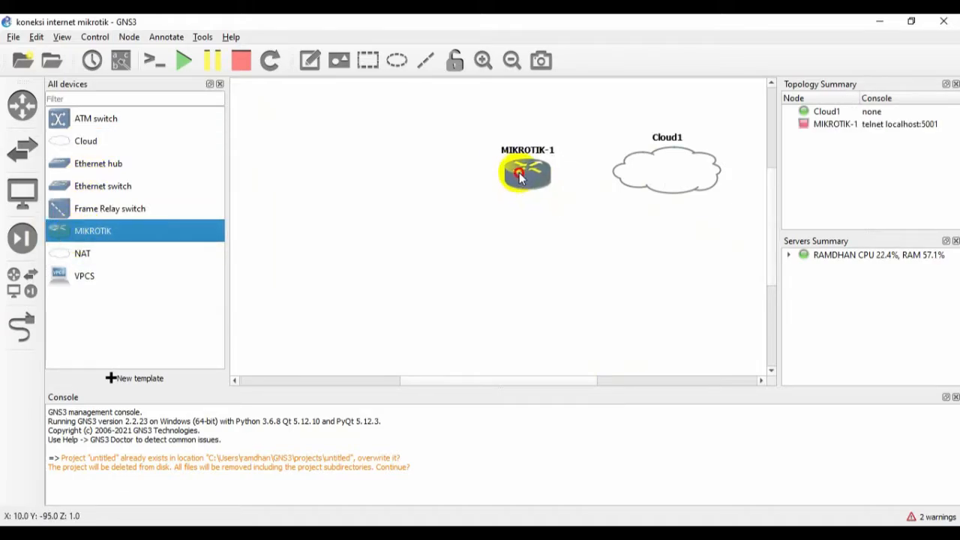
# Step: Add an Ethernet switch to the left of the MIKROTIK router and two VPCS hosts side by side below the switch
pyautogui.moveTo(98, 187); pyautogui.dragTo(387, 179)
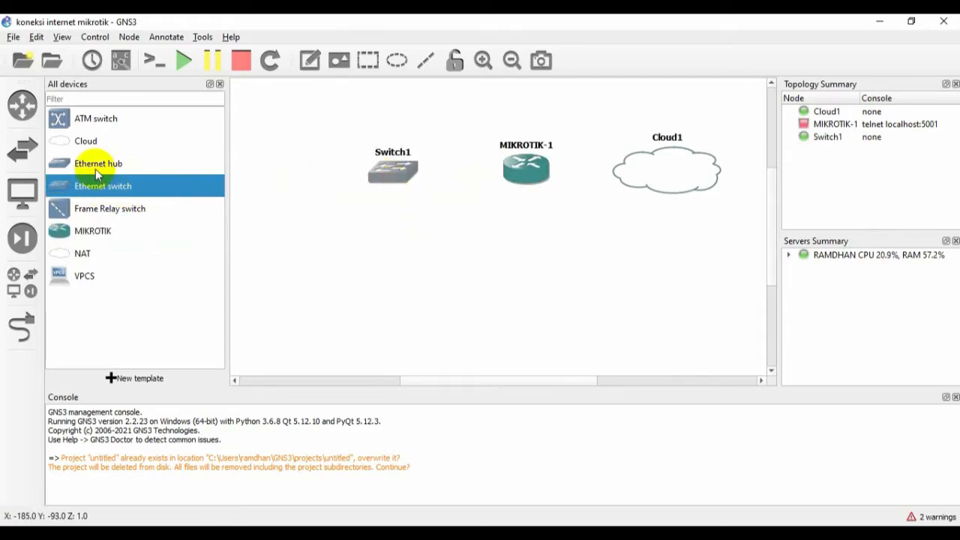
pyautogui.moveTo(84, 276); pyautogui.dragTo(334, 263)
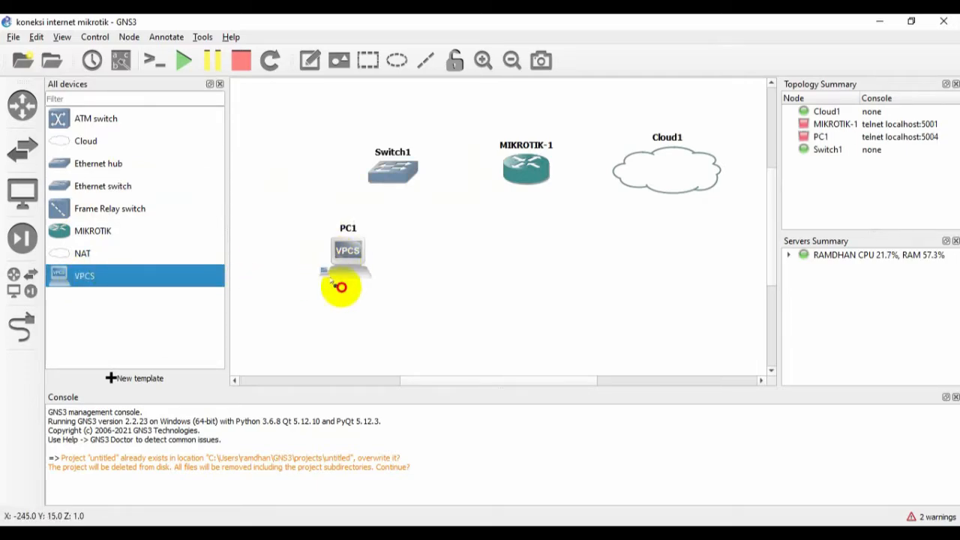
pyautogui.moveTo(409, 270)
pyautogui.mouseDown()
pyautogui.moveTo(425, 290)
pyautogui.moveTo(403, 265)
pyautogui.moveTo(412, 268)
pyautogui.mouseUp()
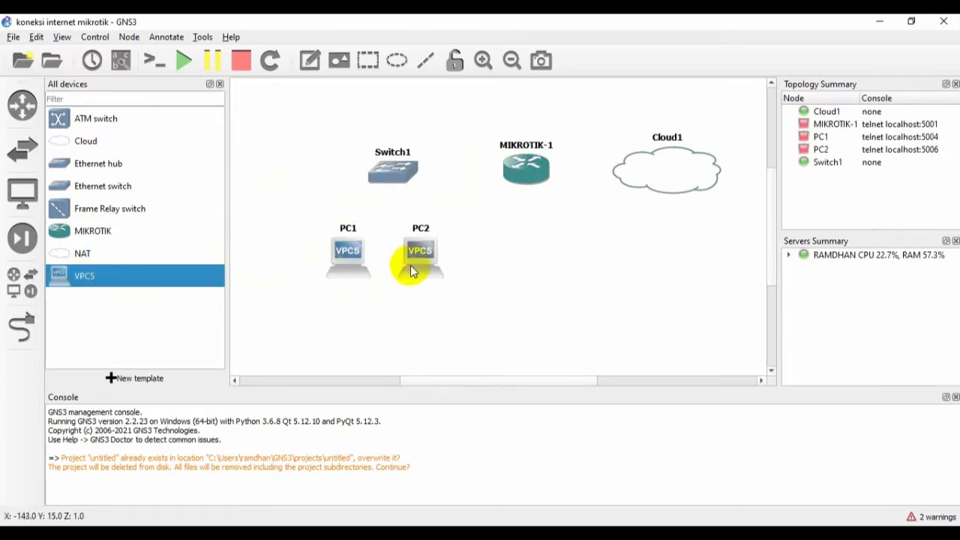
pyautogui.click(20, 327)
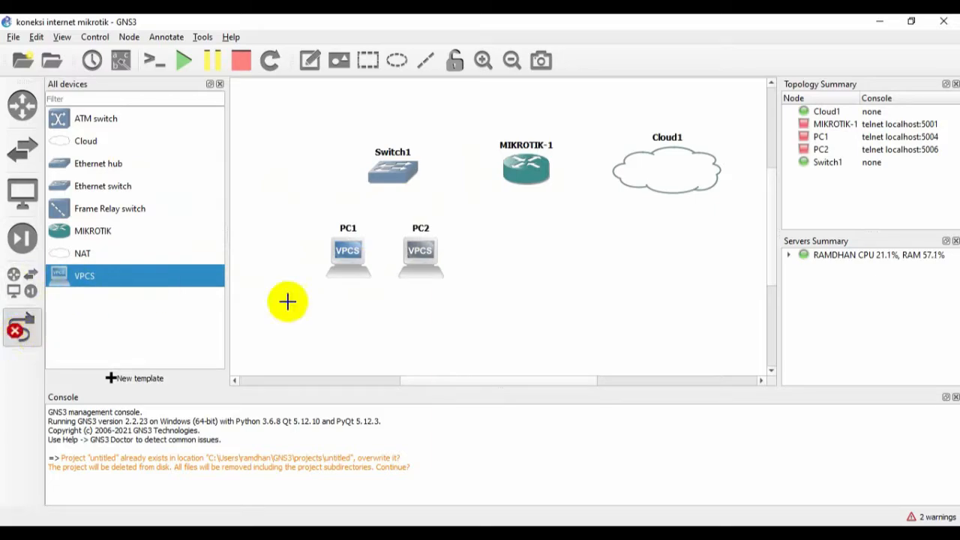
pyautogui.click(654, 171)
pyautogui.click(684, 179)
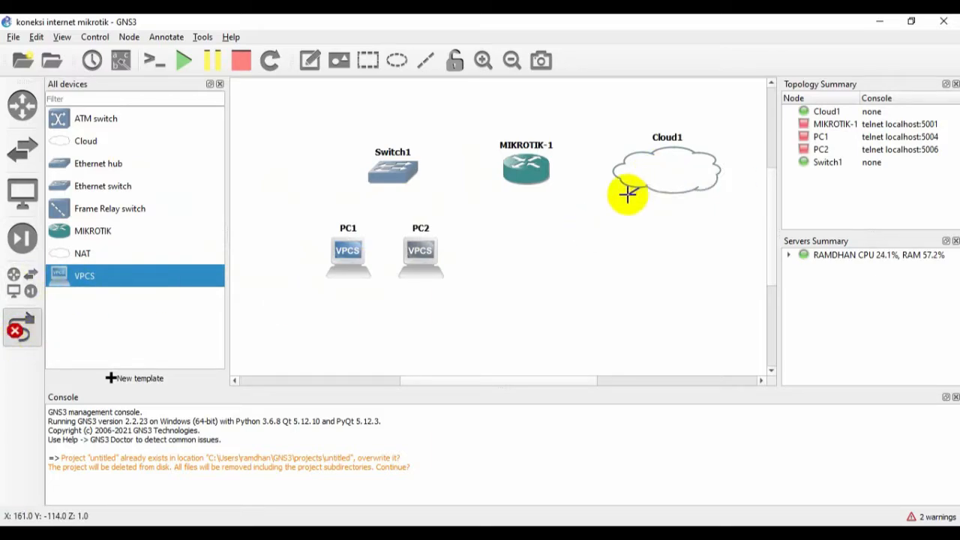
pyautogui.rightClick(643, 175)
pyautogui.rightClick(649, 177)
pyautogui.click(688, 184)
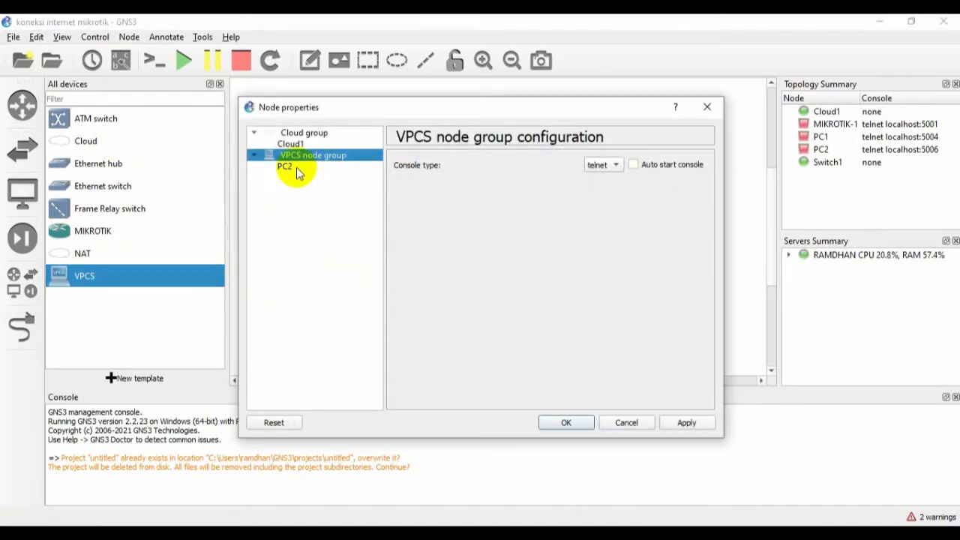
pyautogui.press('Escape')
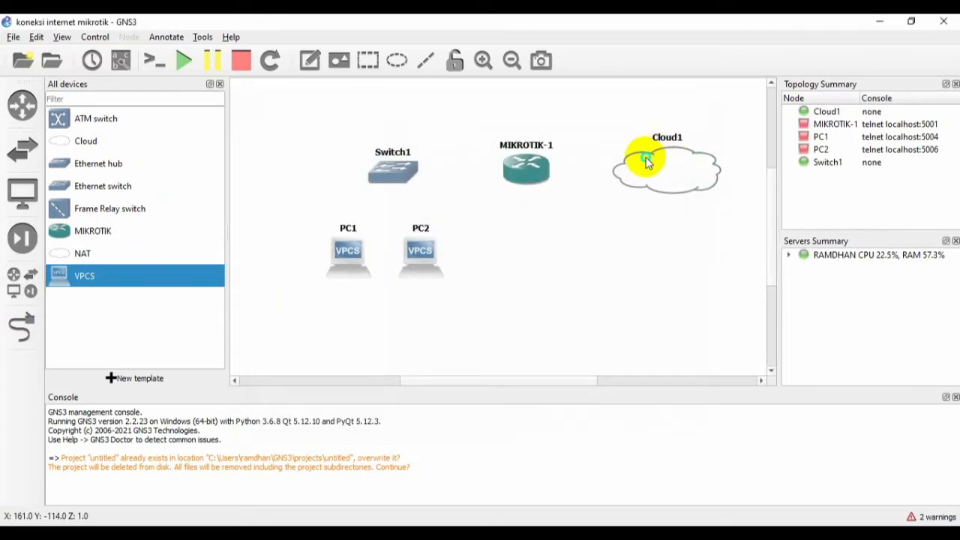
# Step: Show special Ethernet interfaces in Cloud1's configuration and add the VirtualBox Host-Only Network interface
pyautogui.rightClick(646, 160)
pyautogui.click(683, 167)
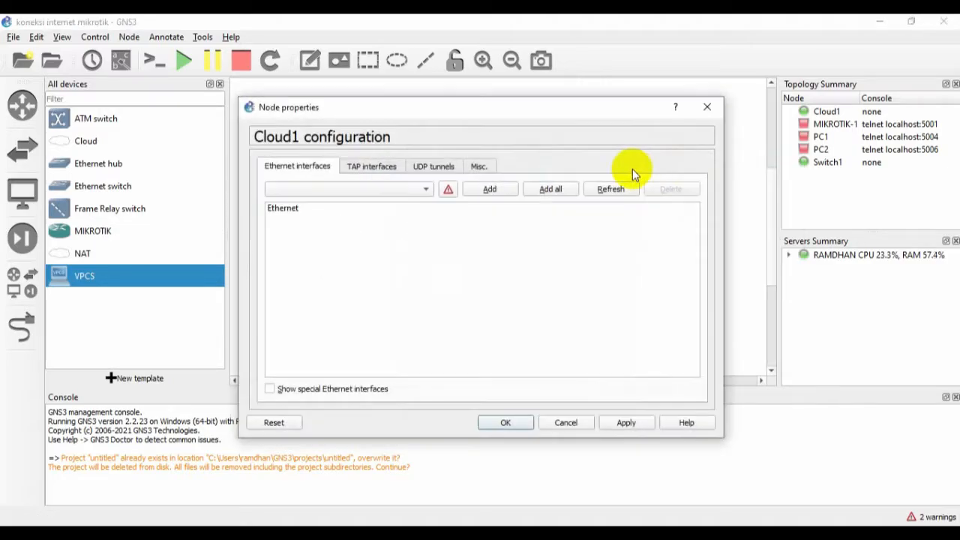
pyautogui.click(330, 390)
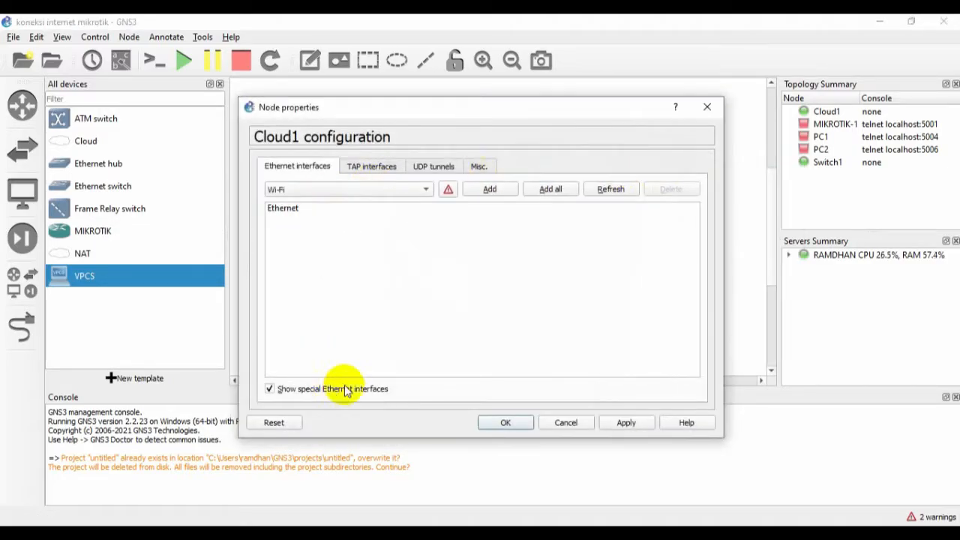
pyautogui.click(358, 191)
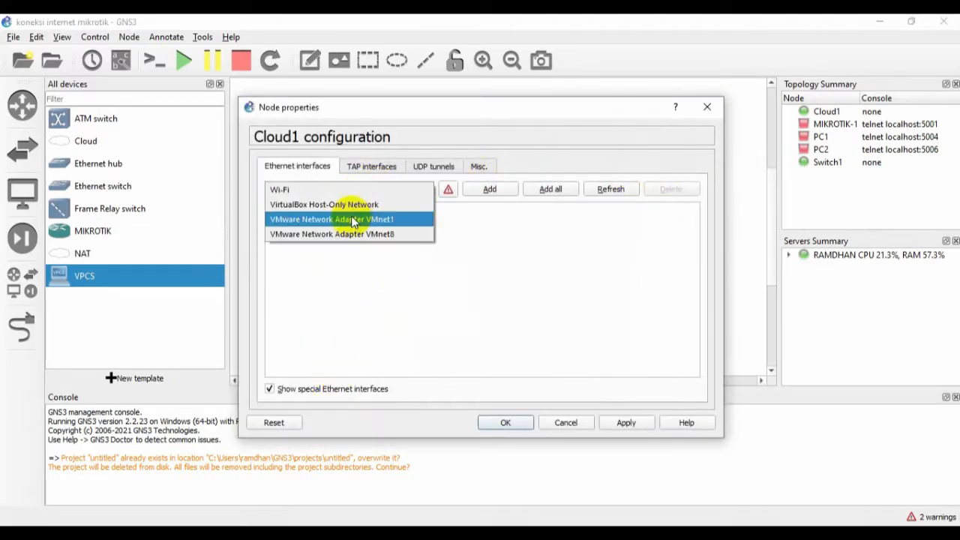
pyautogui.click(353, 204)
pyautogui.click(488, 192)
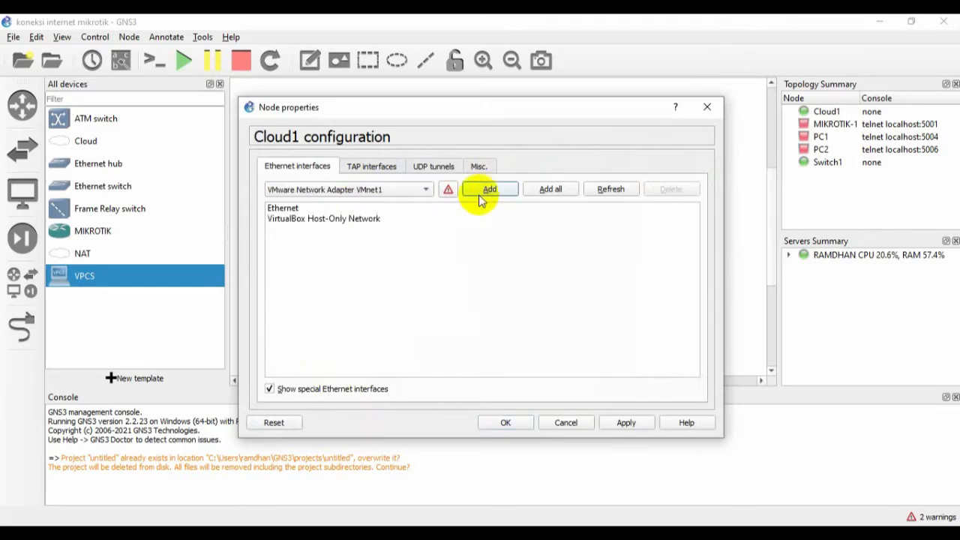
# Step: Remove the Ethernet interface from Cloud1 and save its configuration
pyautogui.click(327, 210)
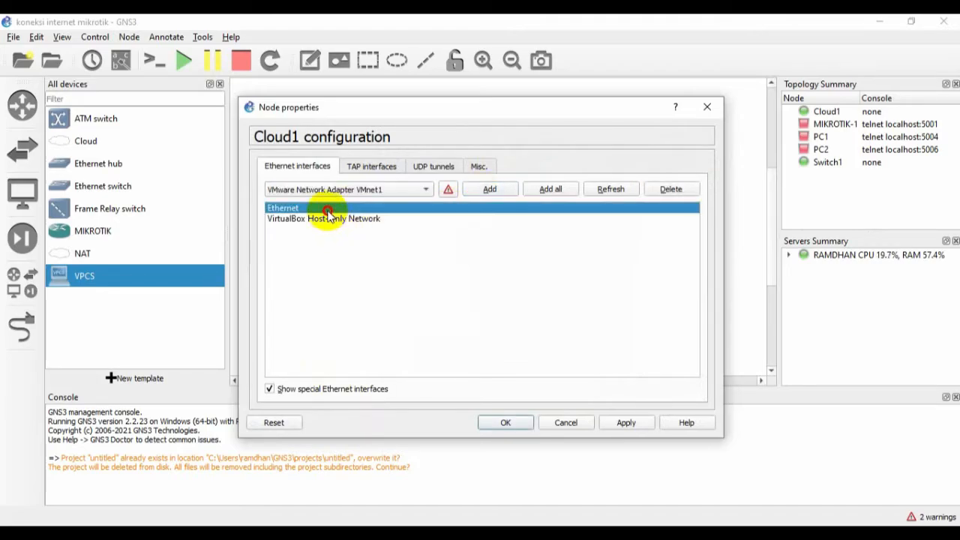
pyautogui.click(675, 189)
pyautogui.click(625, 421)
pyautogui.click(512, 423)
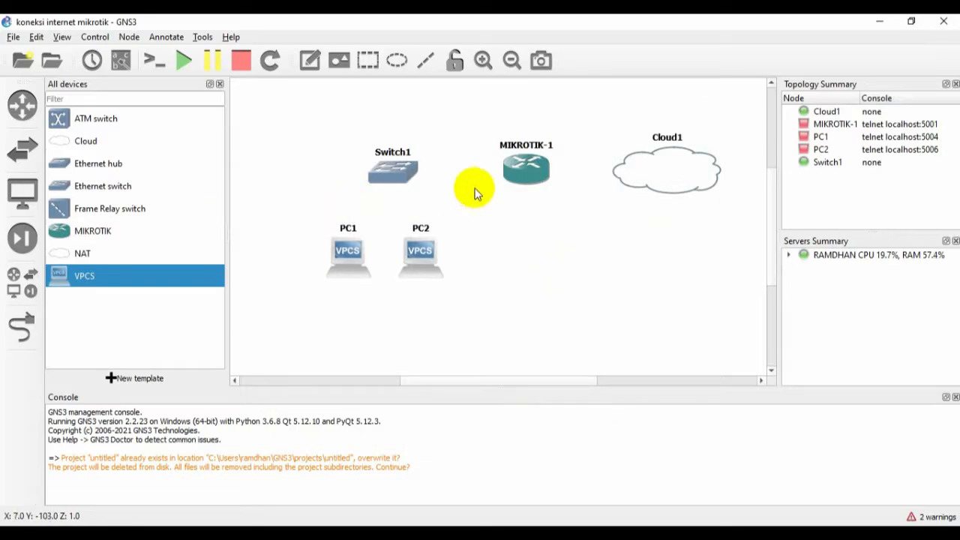
# Step: Review the network and general settings of the MIKROTIK-1 router, and close its configuration unchanged
pyautogui.rightClick(527, 172)
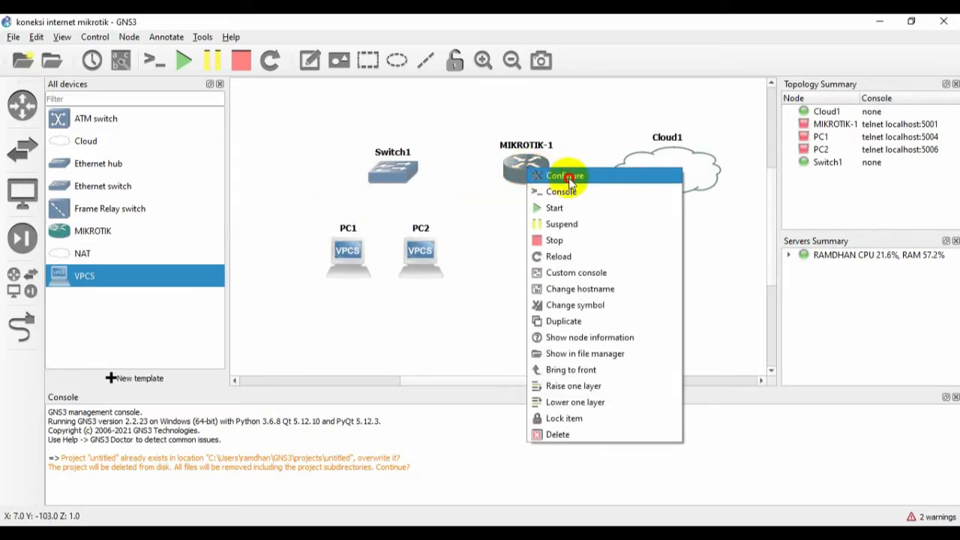
pyautogui.click(569, 180)
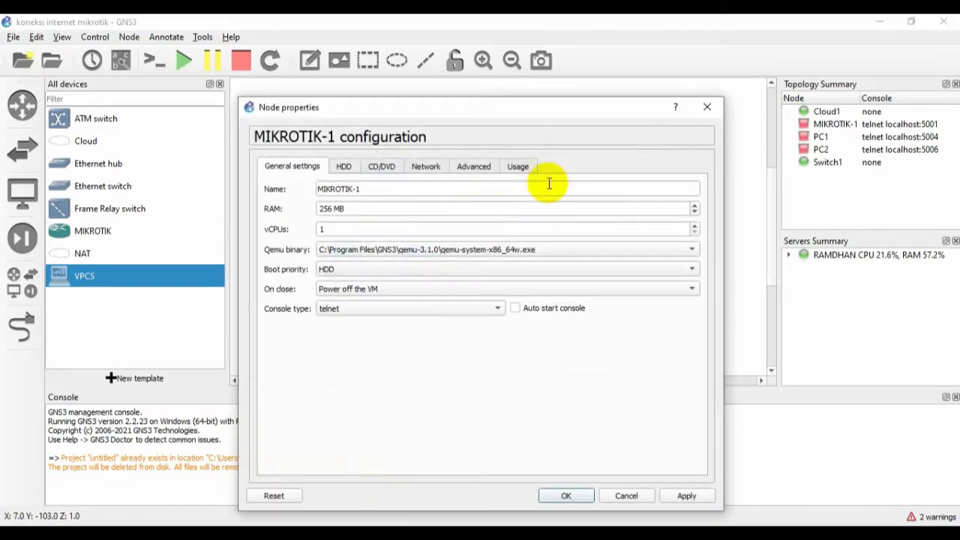
pyautogui.click(458, 168)
pyautogui.click(423, 167)
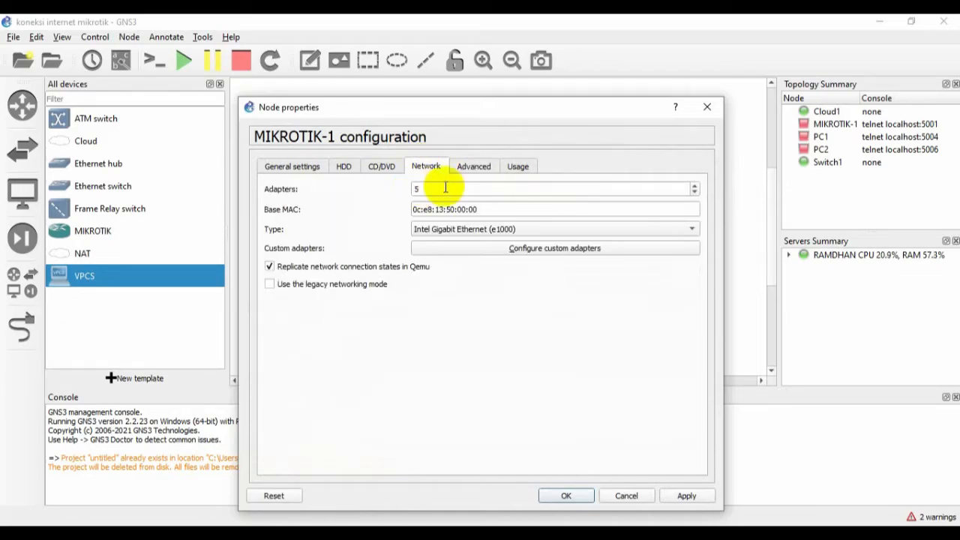
pyautogui.click(302, 165)
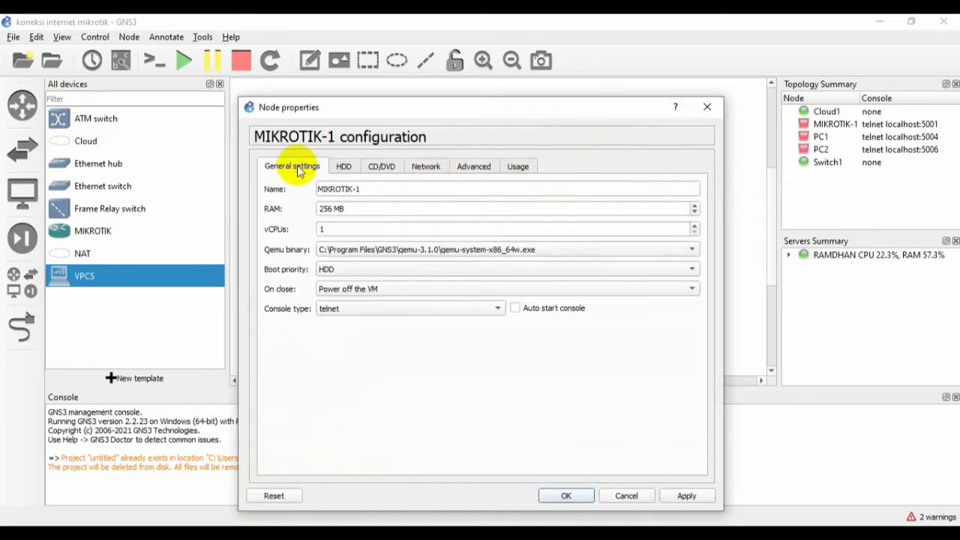
pyautogui.click(706, 108)
# Step: Link Cloud1's VirtualBox Host-Only Network interface to the MIKROTIK-1 router
pyautogui.click(22, 330)
pyautogui.click(658, 177)
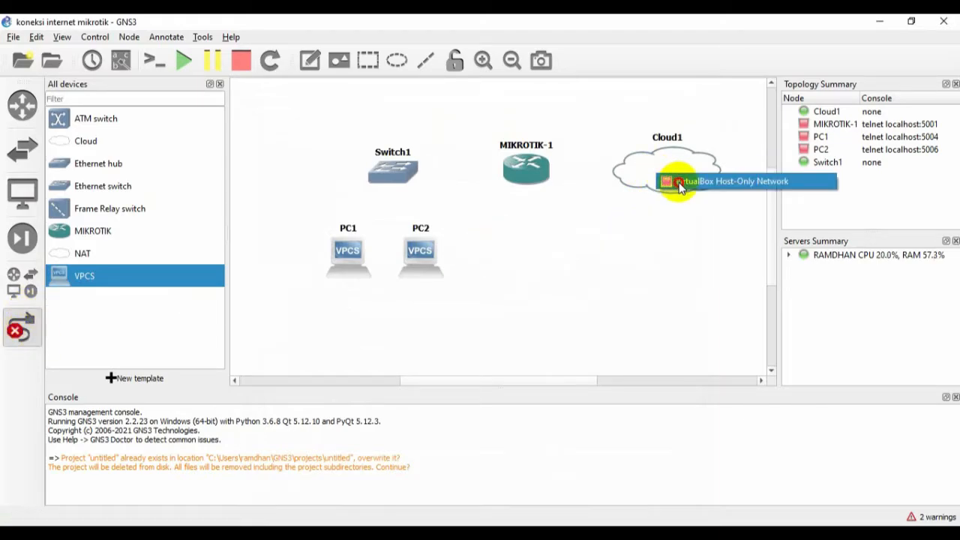
pyautogui.click(679, 183)
pyautogui.click(539, 171)
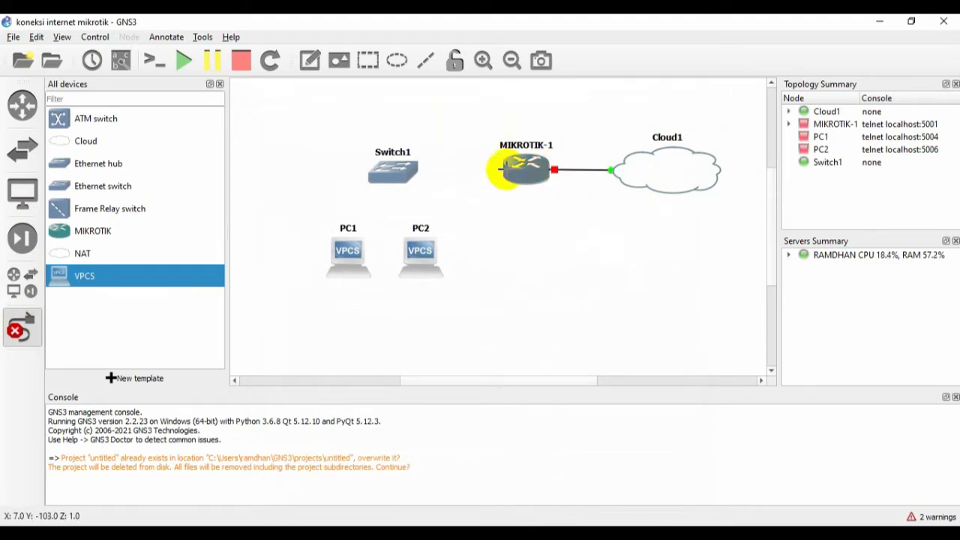
# Step: Link the MIKROTIK-1 router to Switch1
pyautogui.click(527, 166)
pyautogui.click(540, 188)
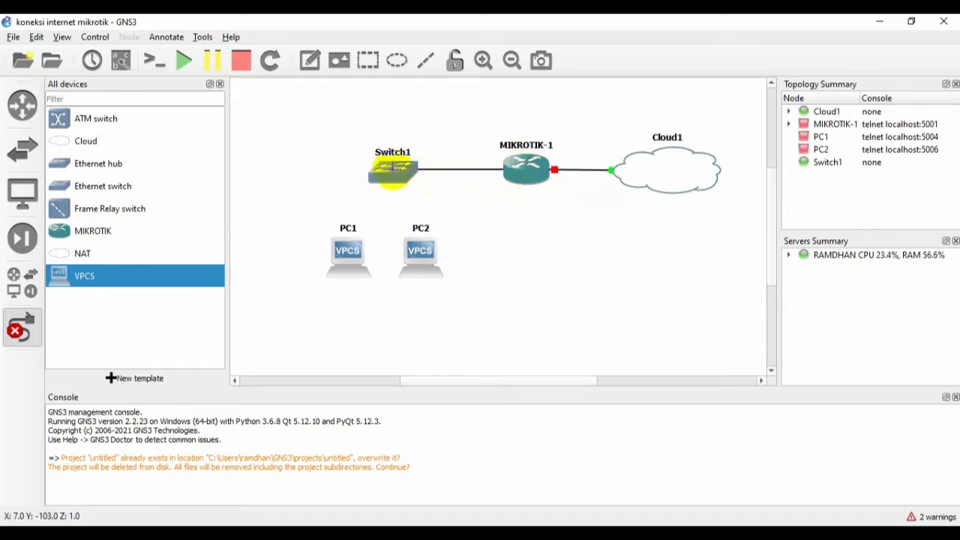
pyautogui.click(393, 168)
pyautogui.click(432, 175)
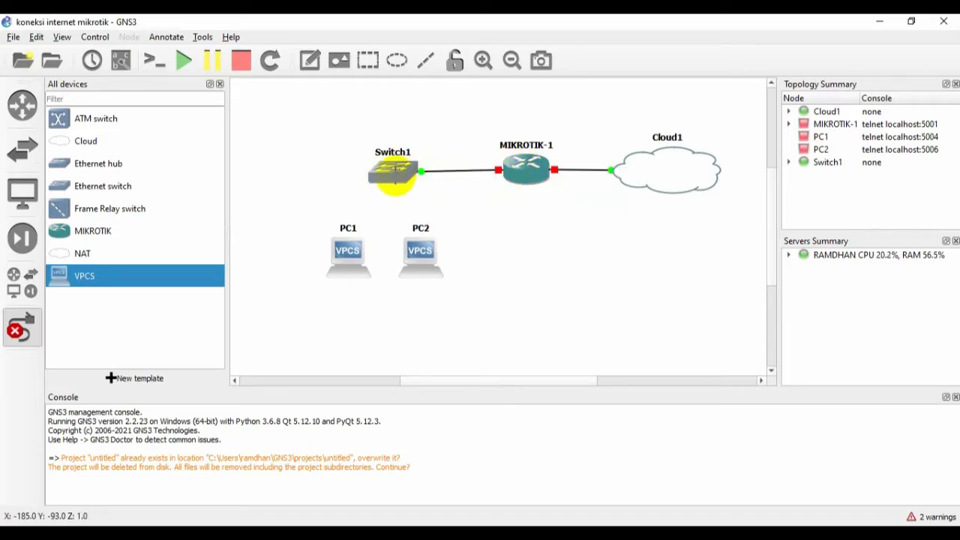
# Step: Link Switch1 to PC2 and to PC1, and finish adding links
pyautogui.click(394, 171)
pyautogui.click(411, 194)
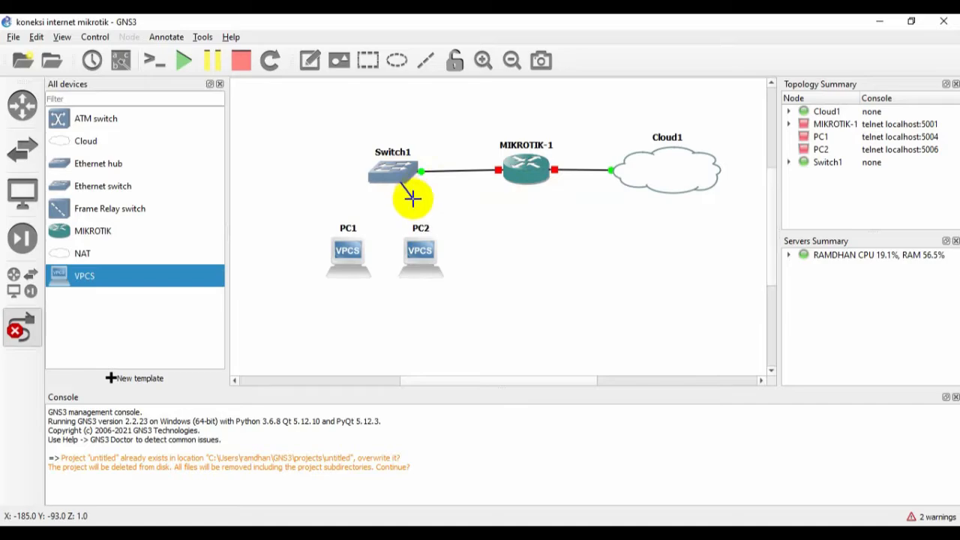
pyautogui.click(422, 251)
pyautogui.click(443, 261)
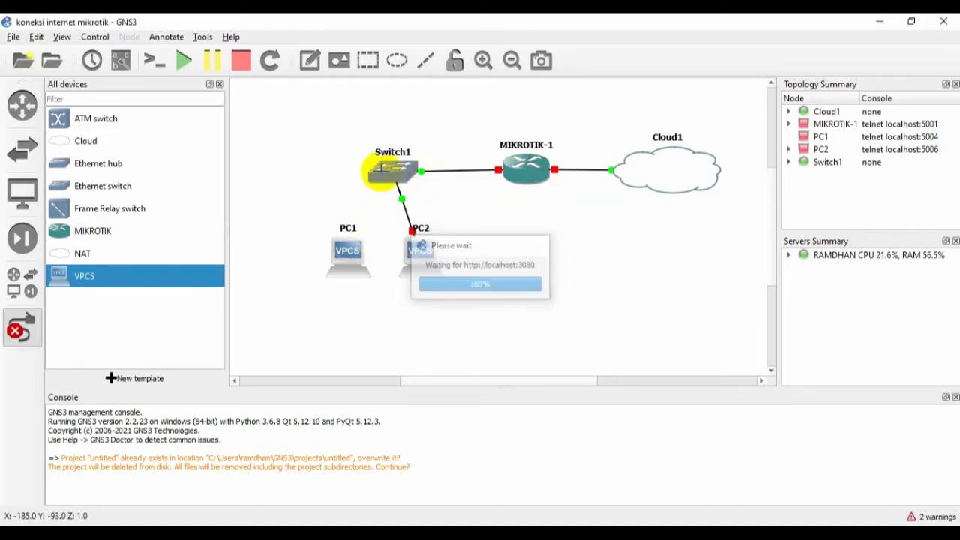
pyautogui.click(388, 170)
pyautogui.click(400, 212)
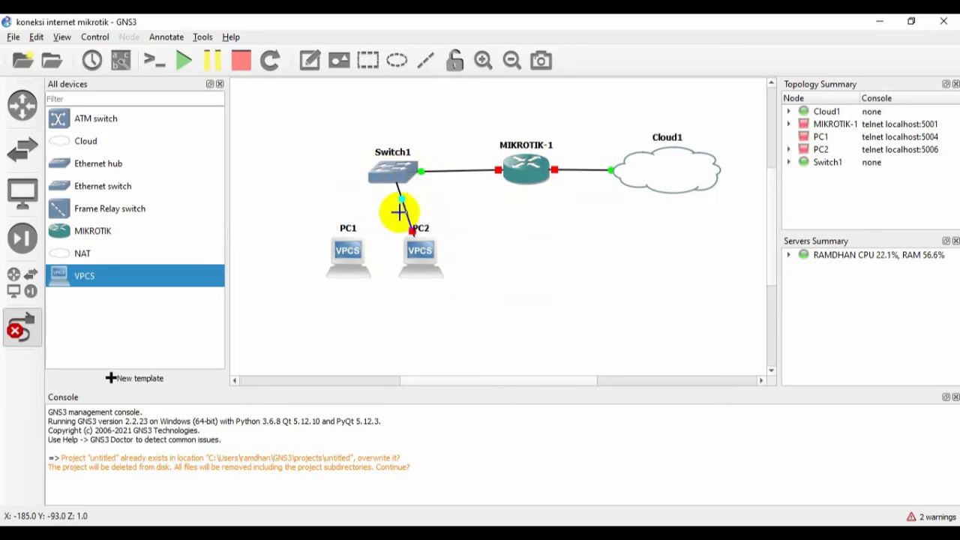
pyautogui.click(348, 248)
pyautogui.click(368, 249)
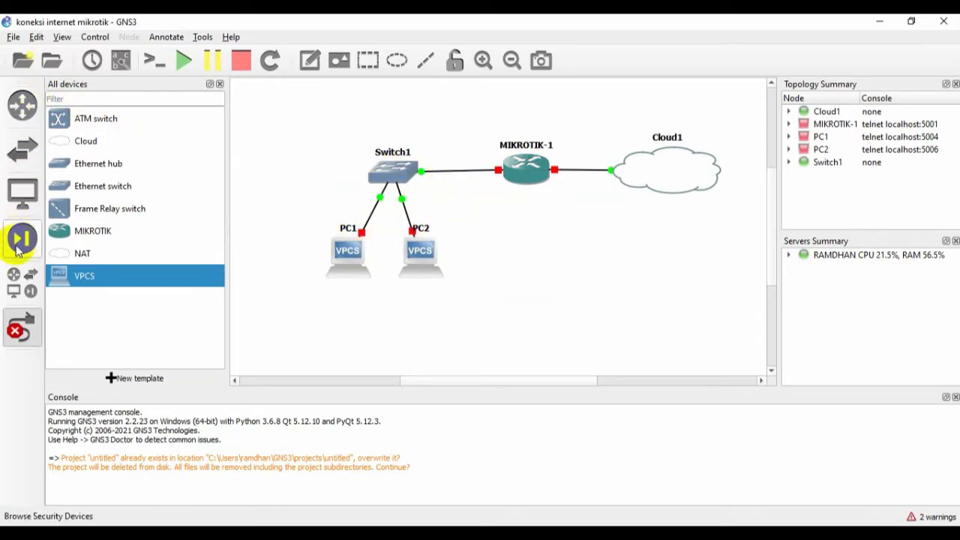
pyautogui.press('Escape')
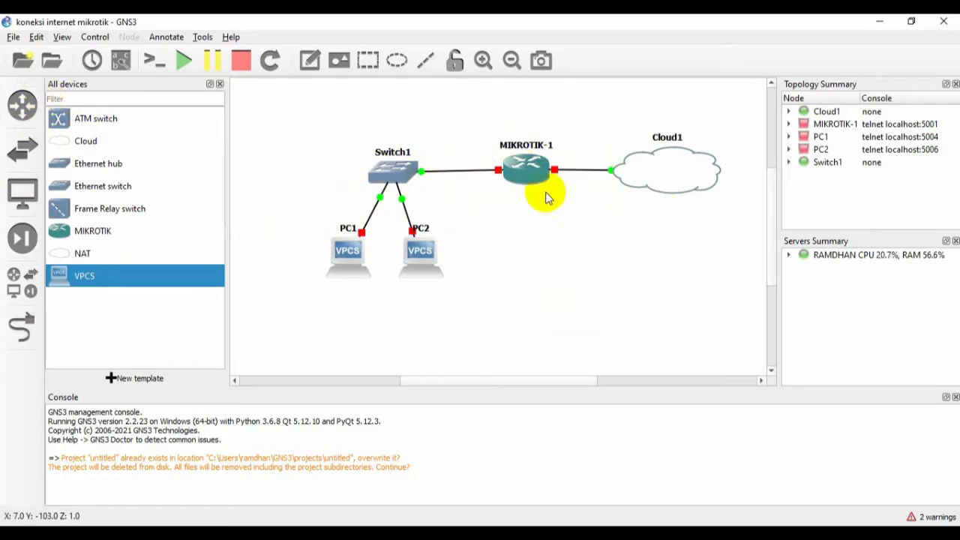
# Step: Start the MIKROTIK-1 router, and refresh the list of neighboring routers in WinBox
pyautogui.rightClick(529, 167)
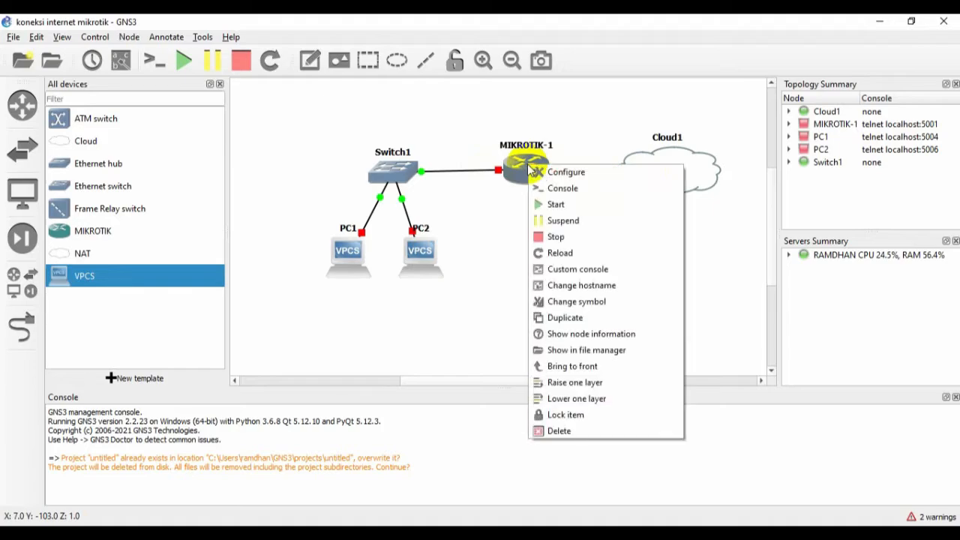
pyautogui.click(575, 205)
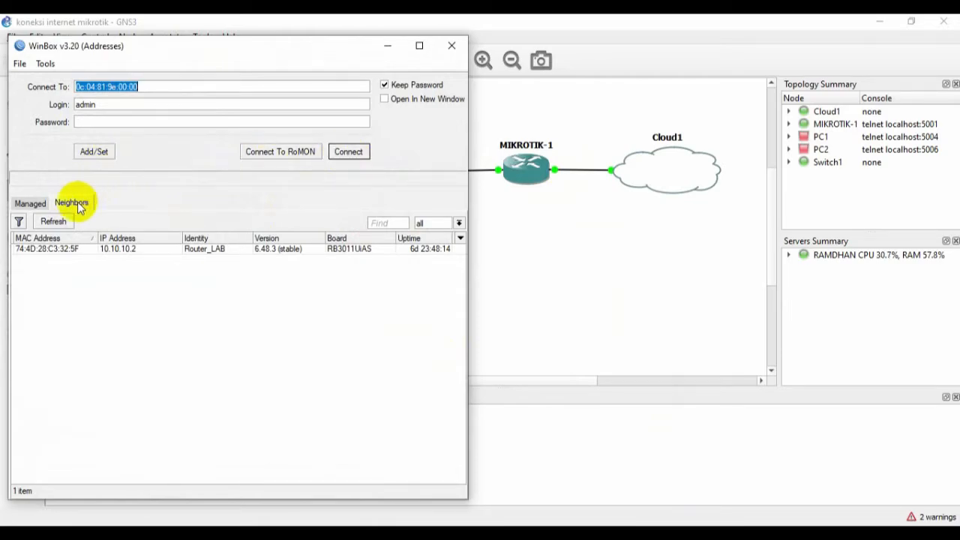
pyautogui.click(63, 220)
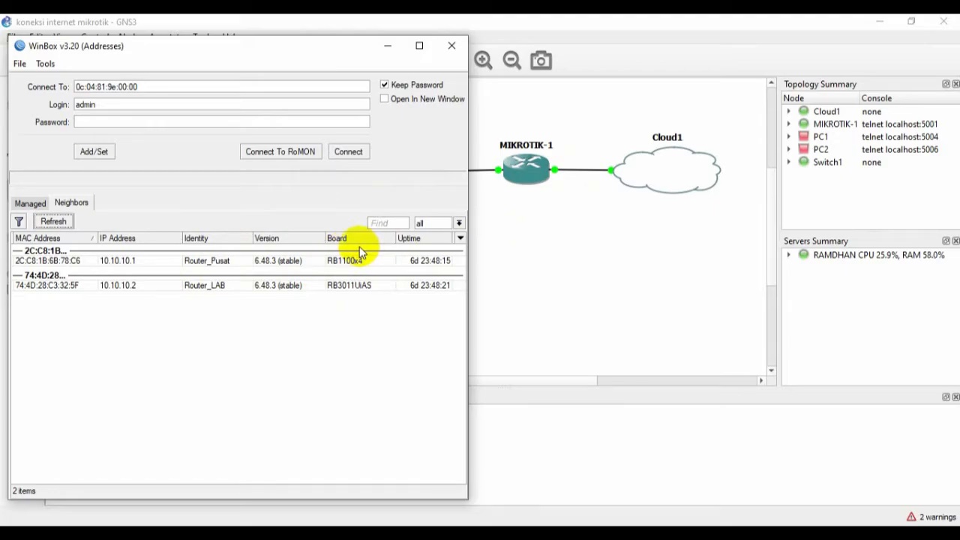
# Step: Switch to GNS3 and check the base MAC address in the MIKROTIK-1 router's network settings
pyautogui.click(534, 178)
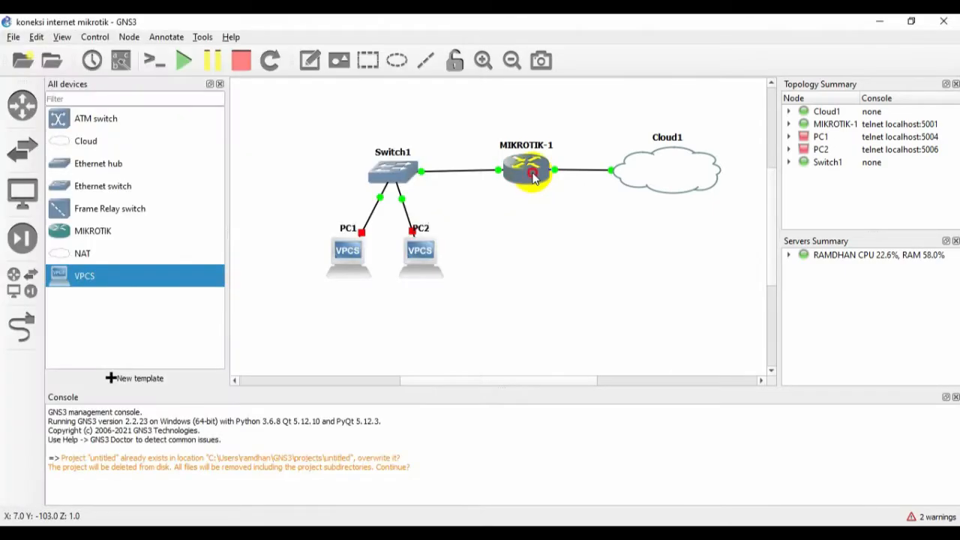
pyautogui.rightClick(530, 163)
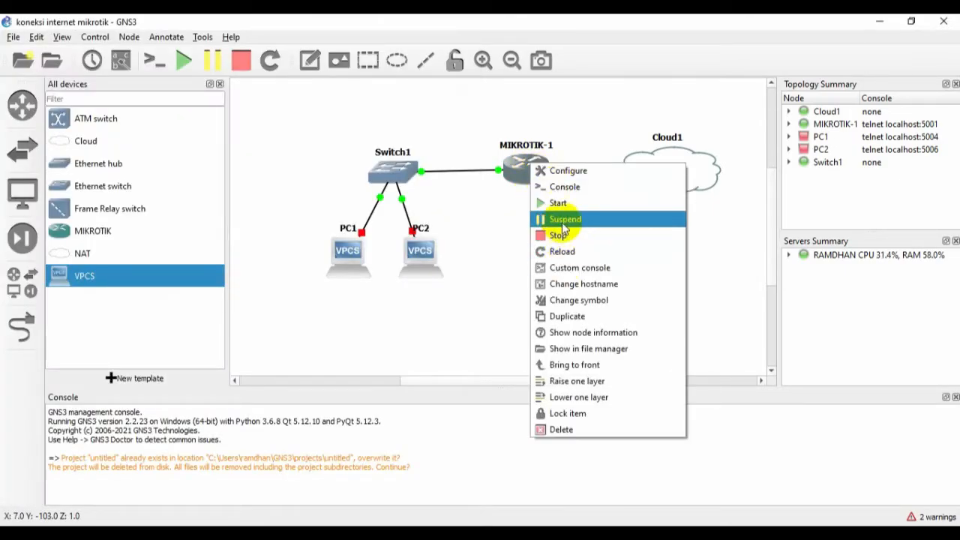
pyautogui.click(582, 174)
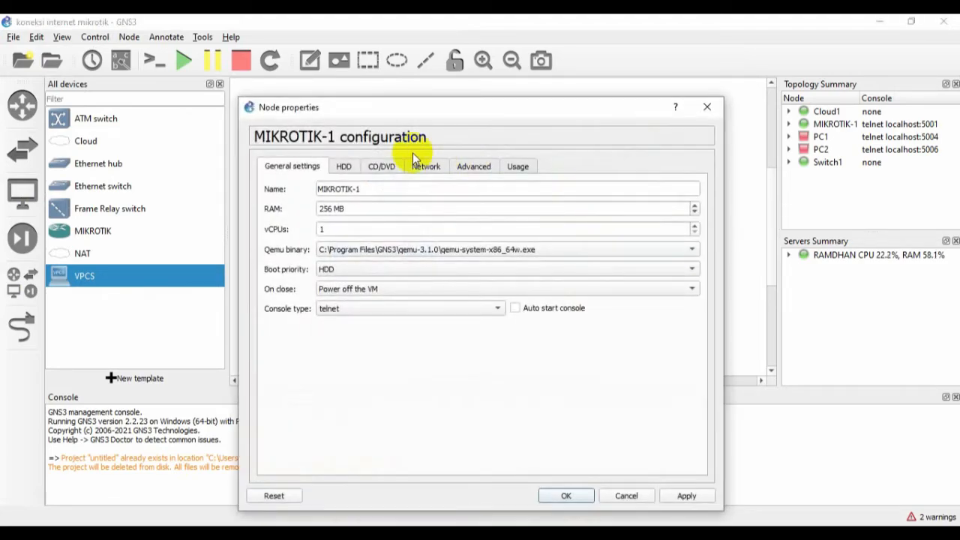
pyautogui.click(439, 170)
pyautogui.moveTo(499, 209); pyautogui.dragTo(376, 210)
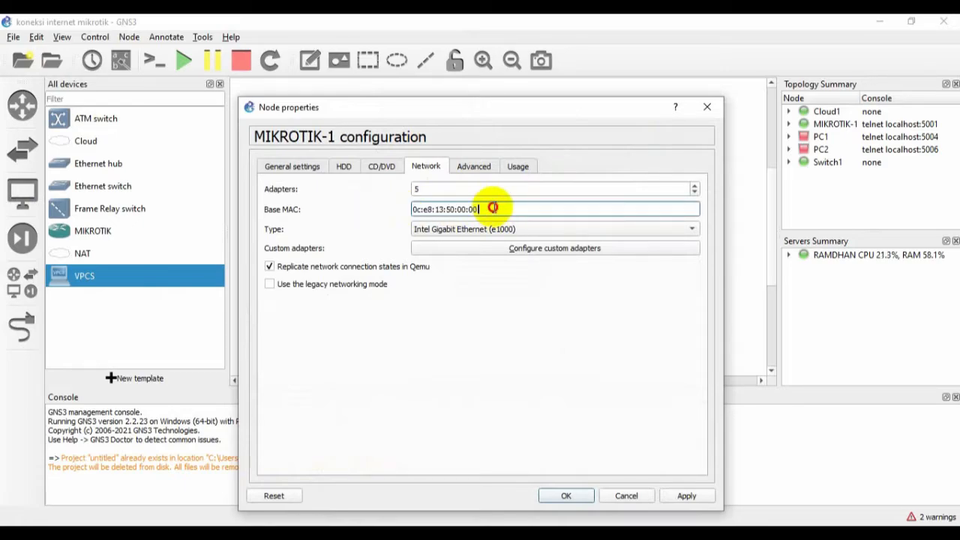
pyautogui.moveTo(485, 208); pyautogui.dragTo(364, 210)
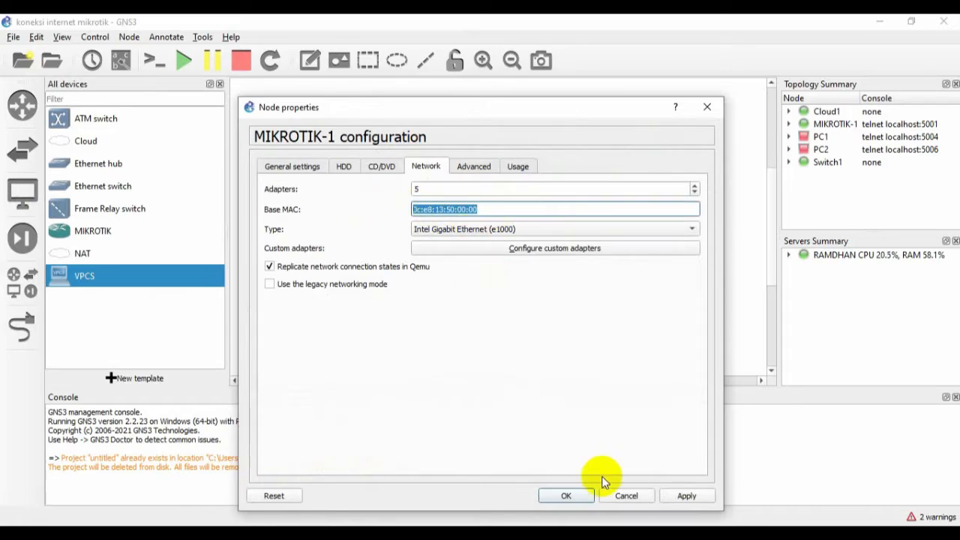
pyautogui.click(684, 495)
pyautogui.click(571, 496)
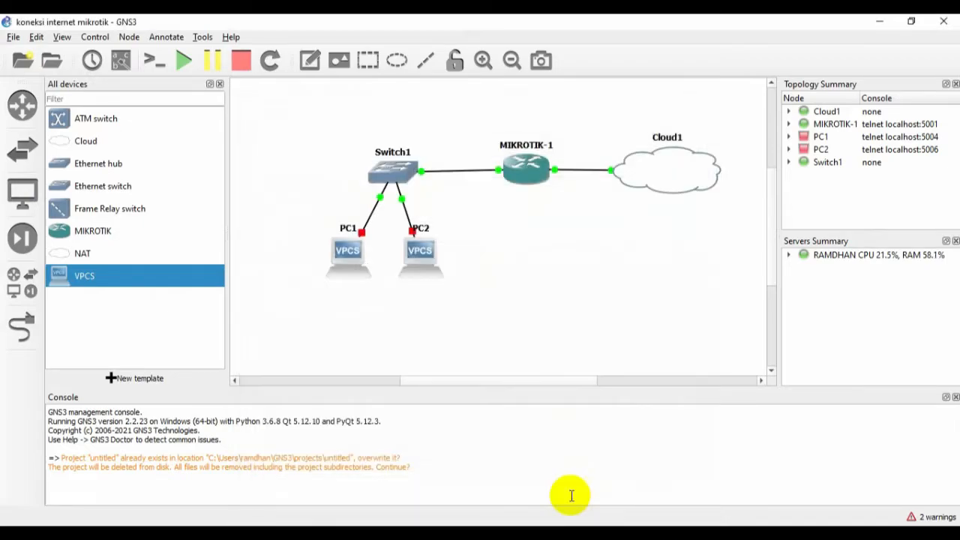
# Step: Switch to WinBox and connect as admin to the neighboring CHR router with MAC address 0C:E8:13:50:00:00
pyautogui.click(609, 535)
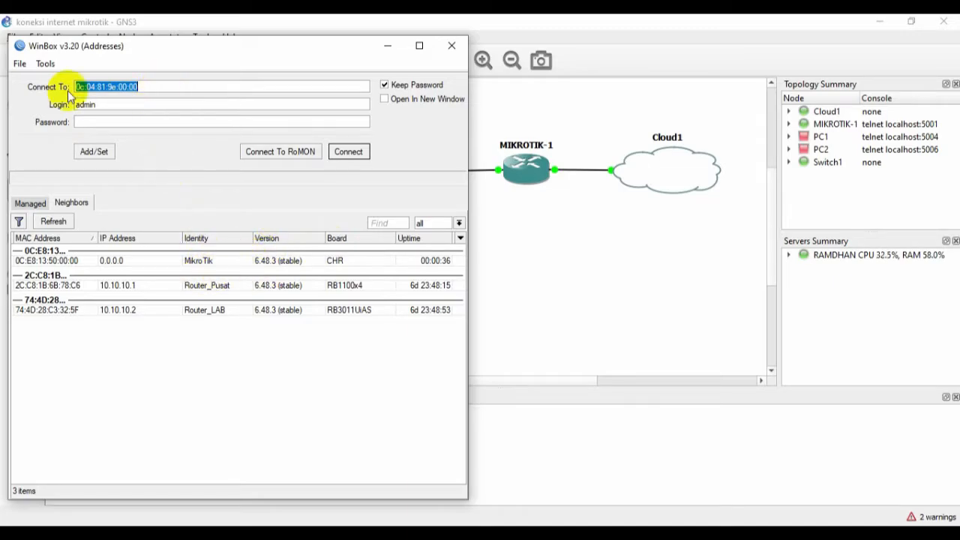
pyautogui.click(111, 260)
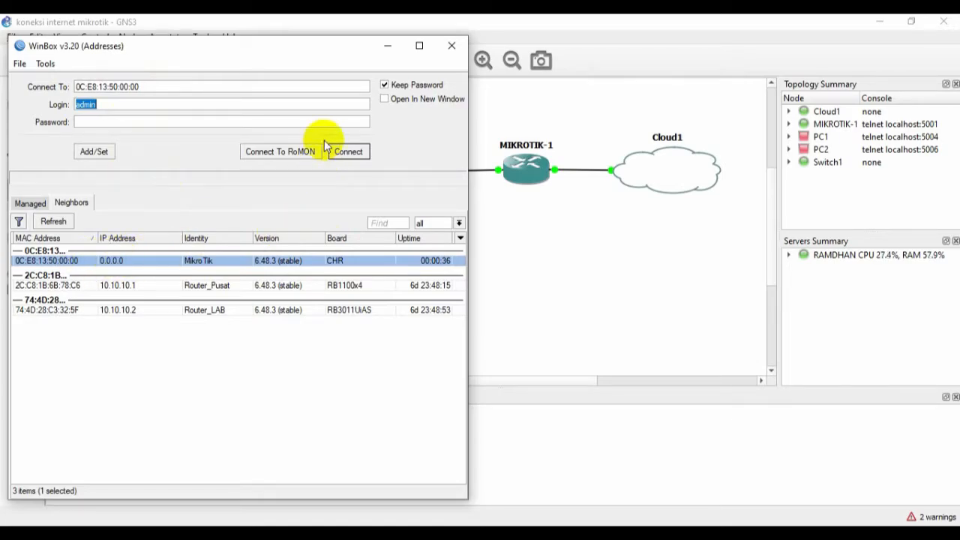
pyautogui.click(350, 151)
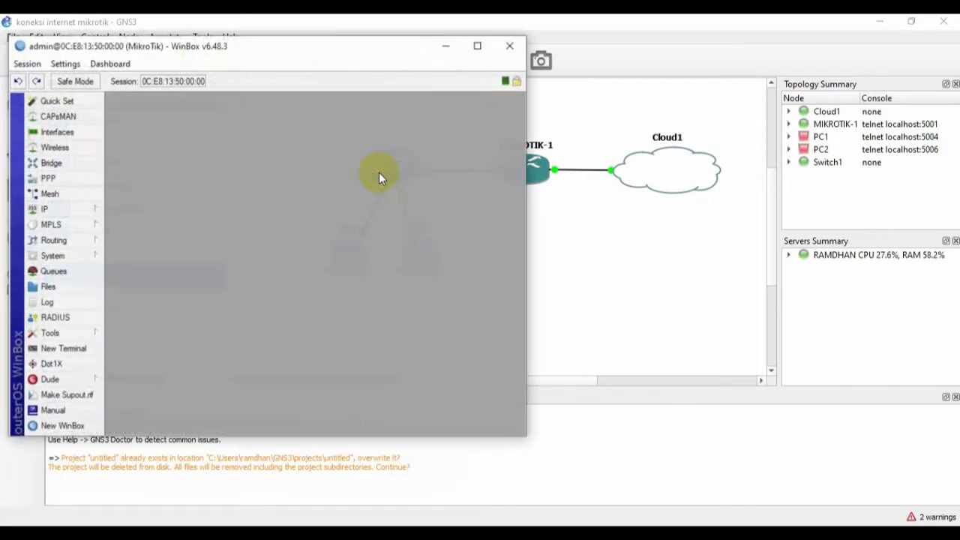
# Step: Set the connected router's identity to MIK-GNS3 and apply it
pyautogui.click(75, 213)
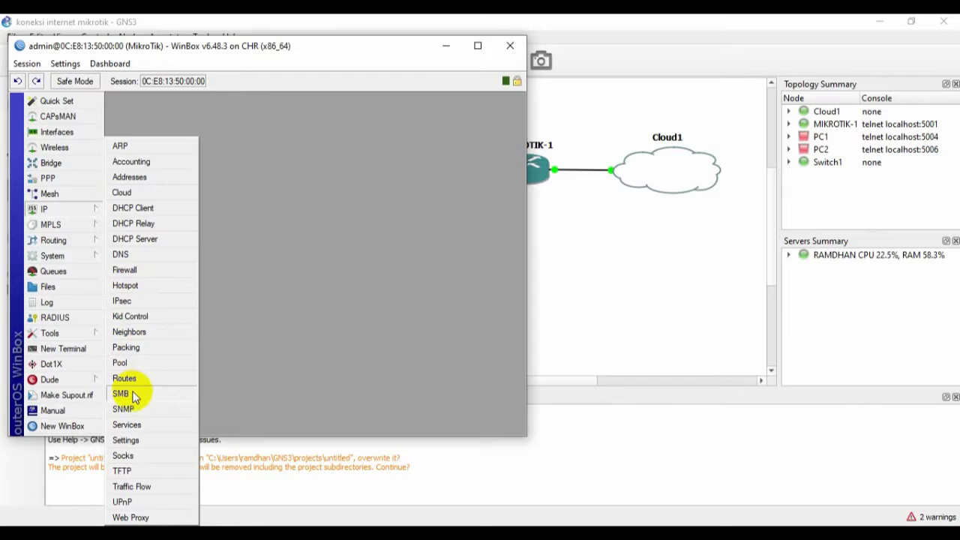
pyautogui.click(86, 278)
pyautogui.click(84, 258)
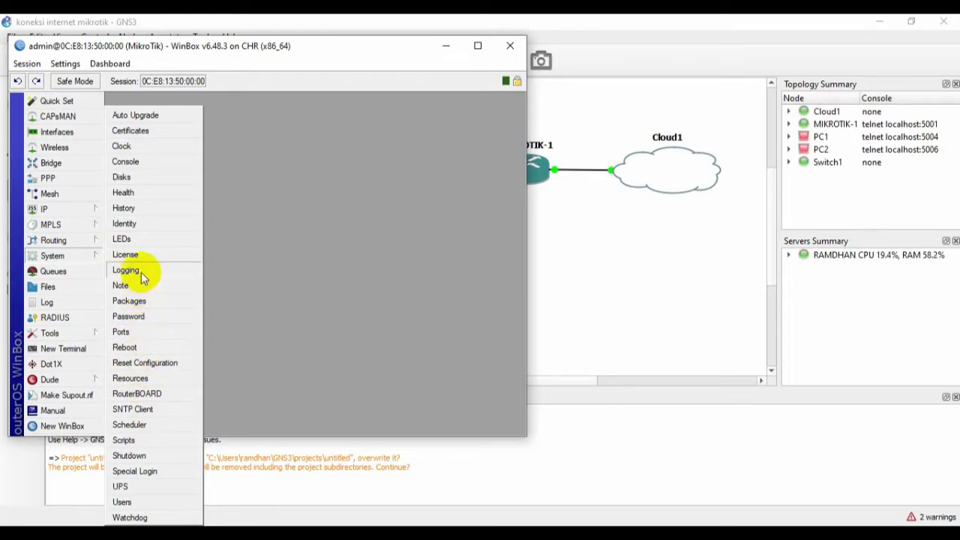
pyautogui.click(129, 223)
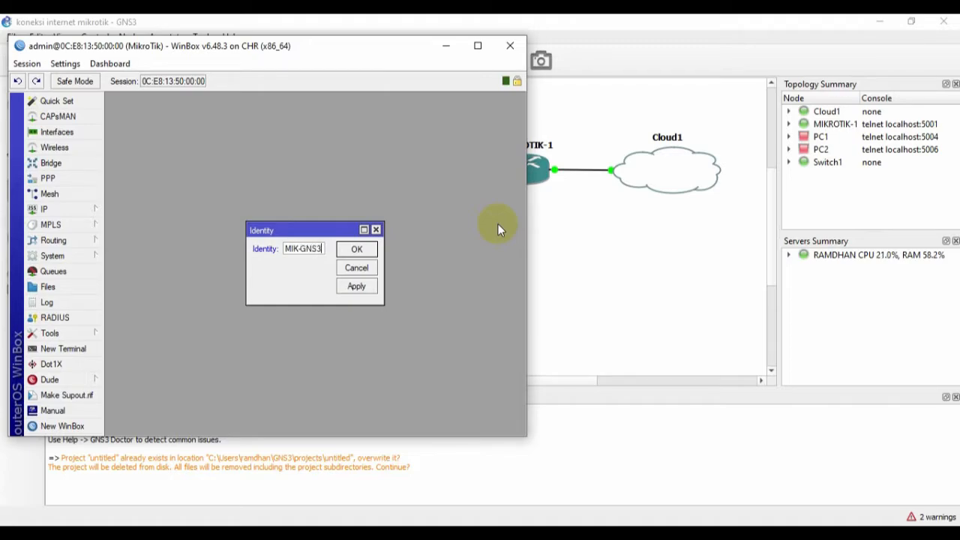
pyautogui.click(358, 286)
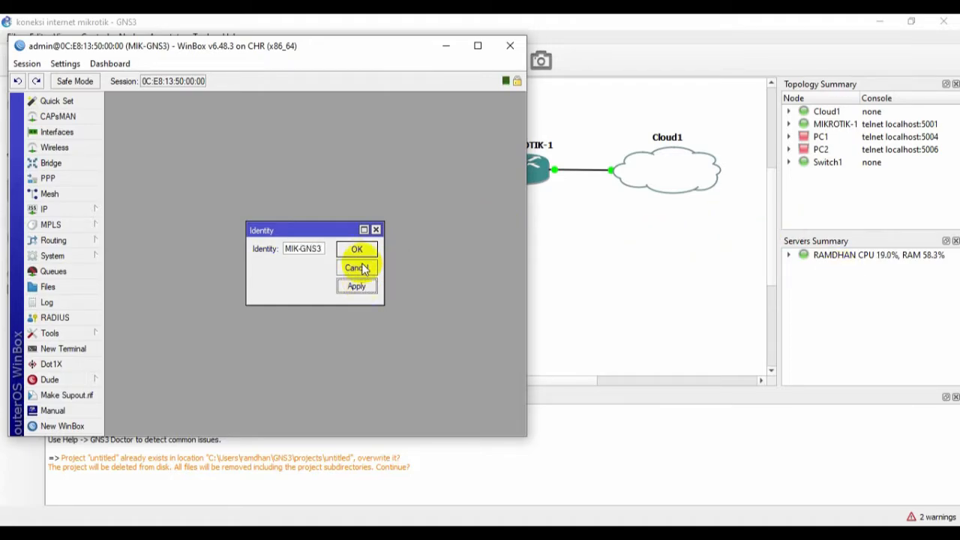
# Step: Close the identity settings and change the router's login password, entering and confirming the new password
pyautogui.click(358, 248)
pyautogui.click(54, 209)
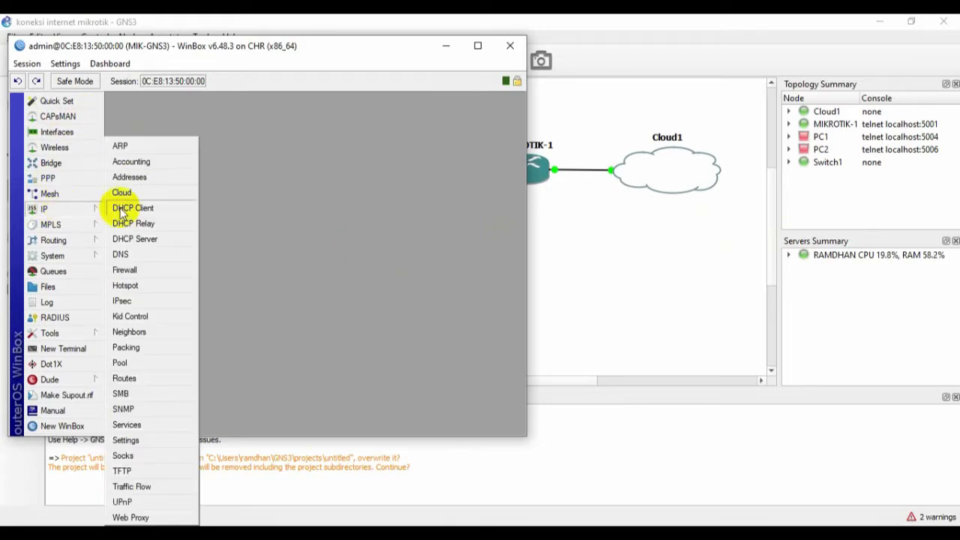
pyautogui.click(78, 243)
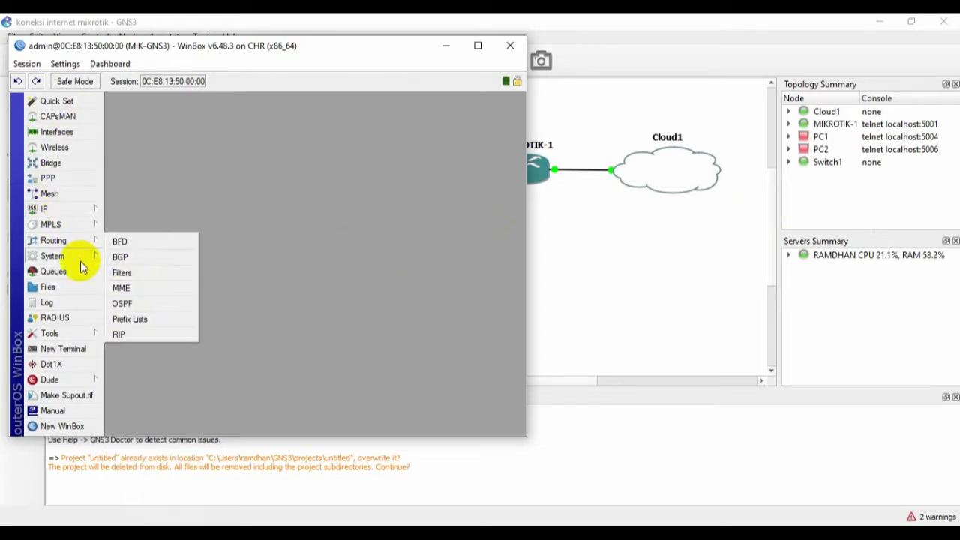
pyautogui.click(81, 259)
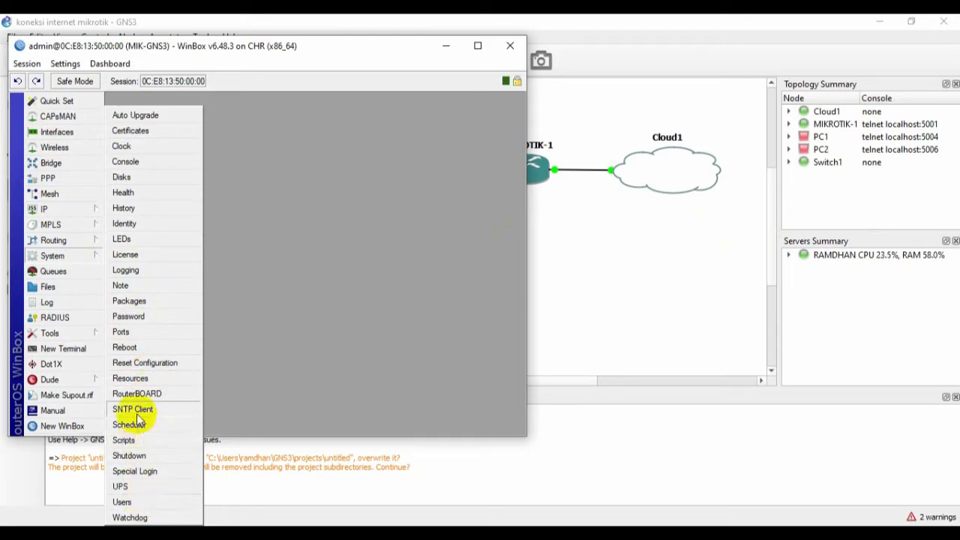
pyautogui.click(142, 319)
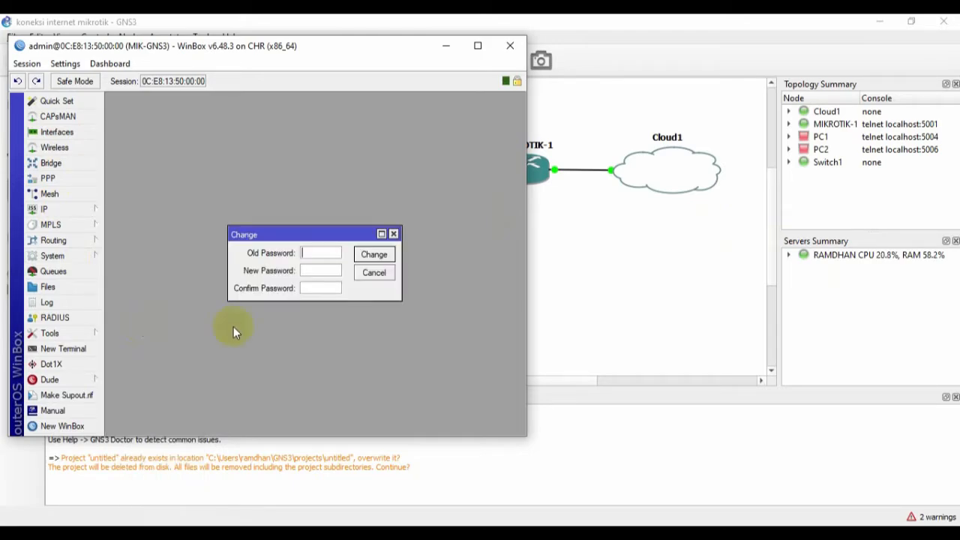
pyautogui.click(326, 270)
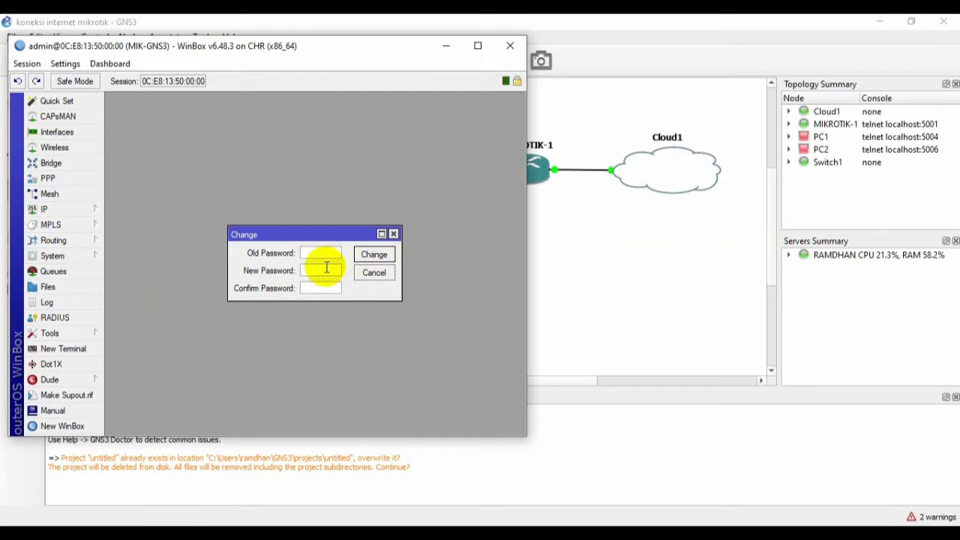
pyautogui.write('***')
pyautogui.click(312, 290)
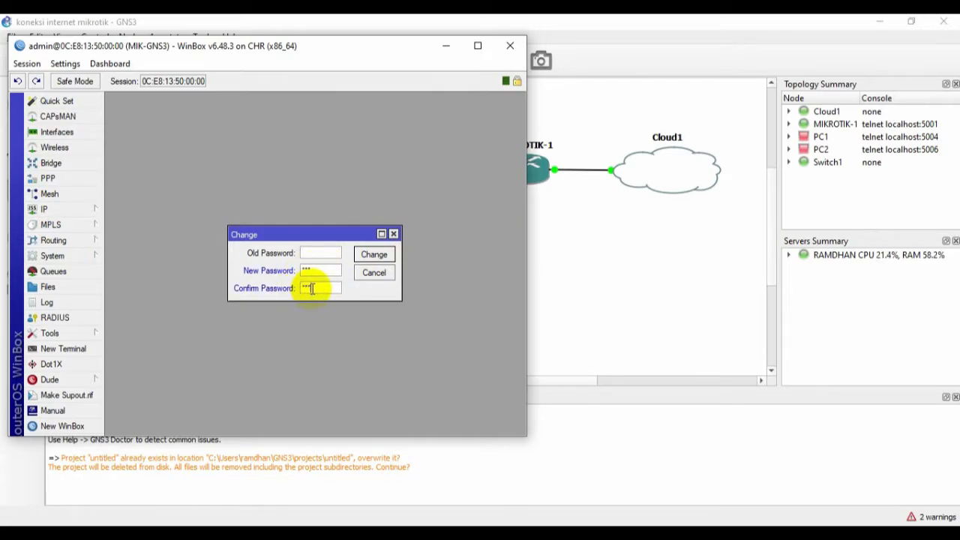
pyautogui.click(374, 256)
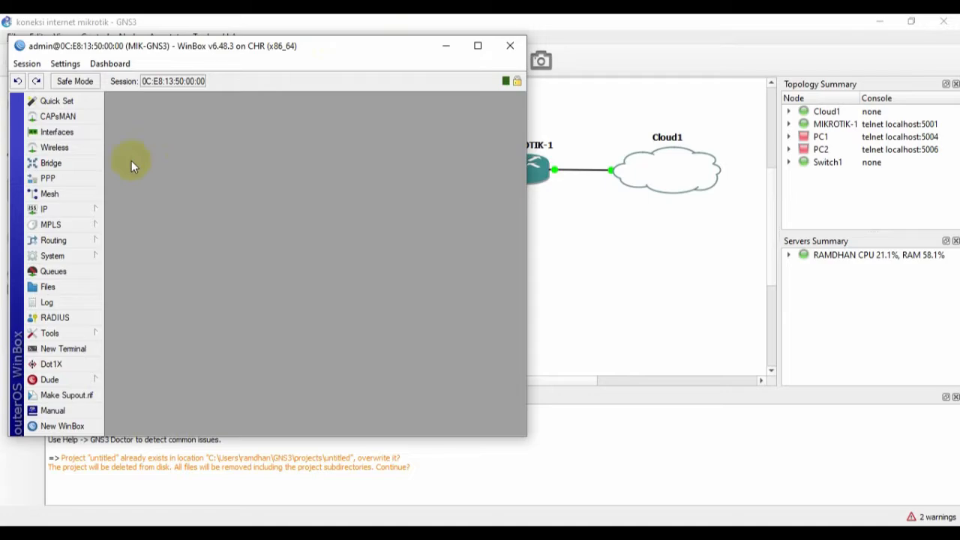
# Step: Open the router's interface list, check the MIKROTIK-1 to Cloud1 link ports in GNS3, and return to WinBox
pyautogui.click(80, 210)
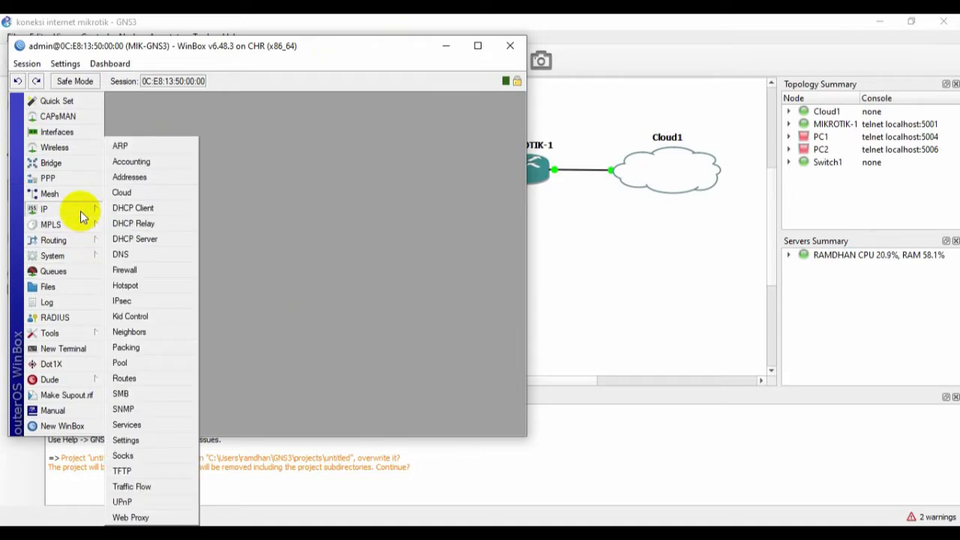
pyautogui.click(71, 132)
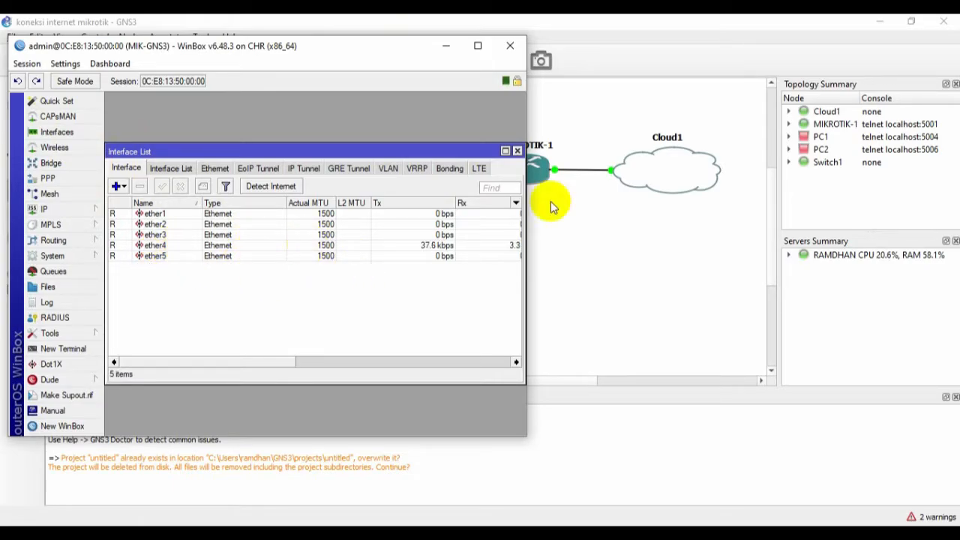
pyautogui.click(658, 17)
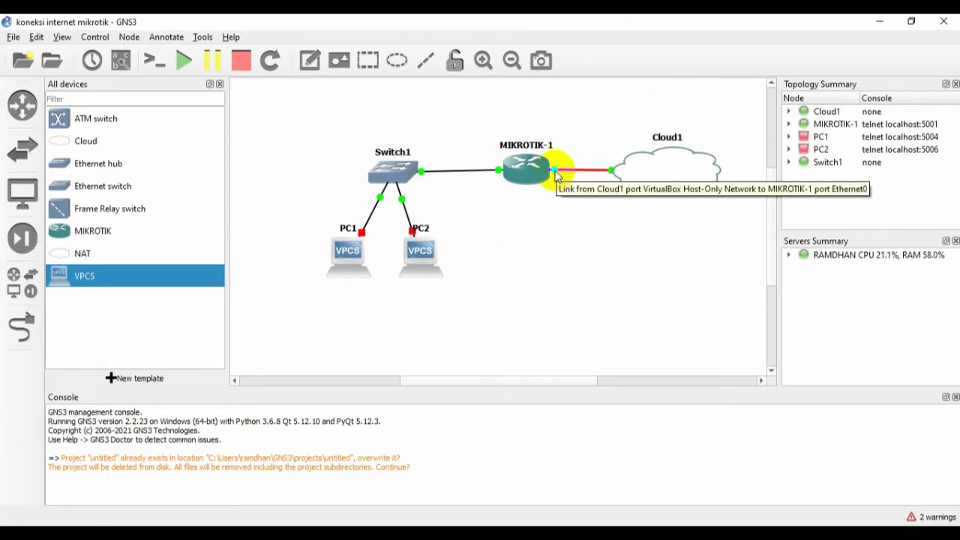
pyautogui.click(533, 174)
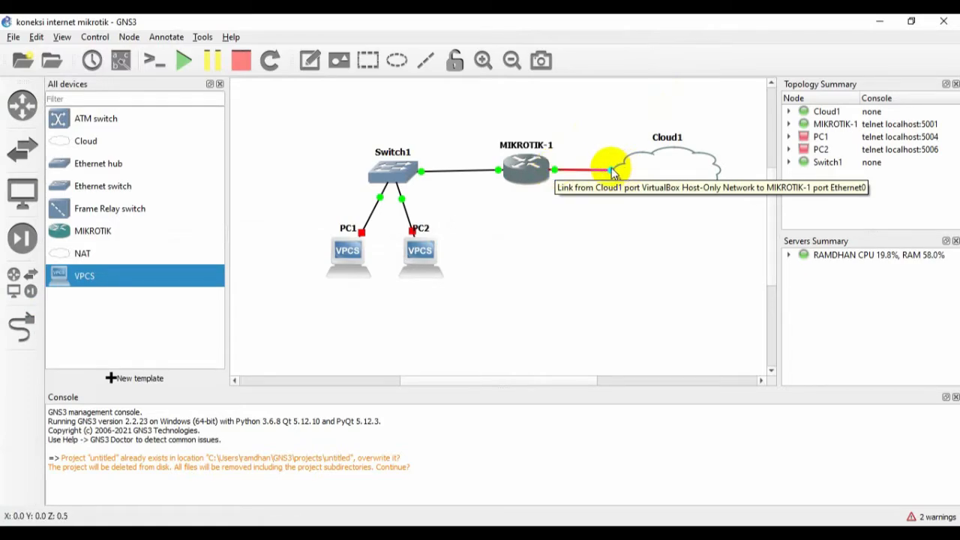
pyautogui.click(664, 534)
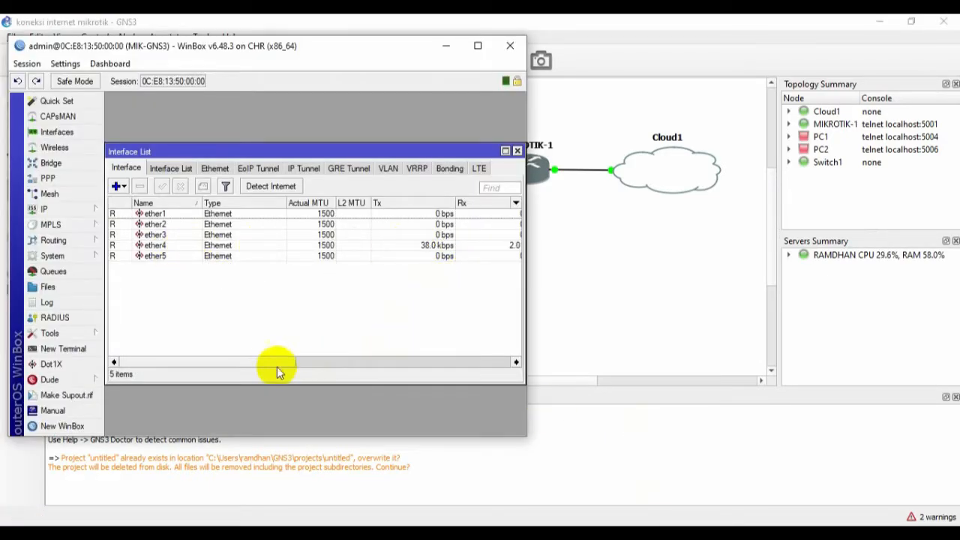
pyautogui.moveTo(276, 366); pyautogui.dragTo(253, 353)
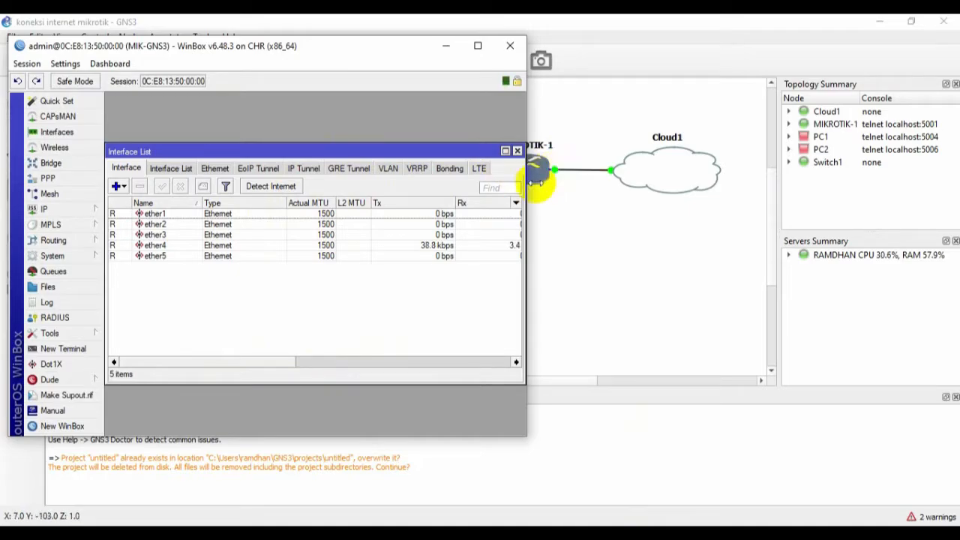
# Step: Remove the existing DHCP client on ether1
pyautogui.click(47, 210)
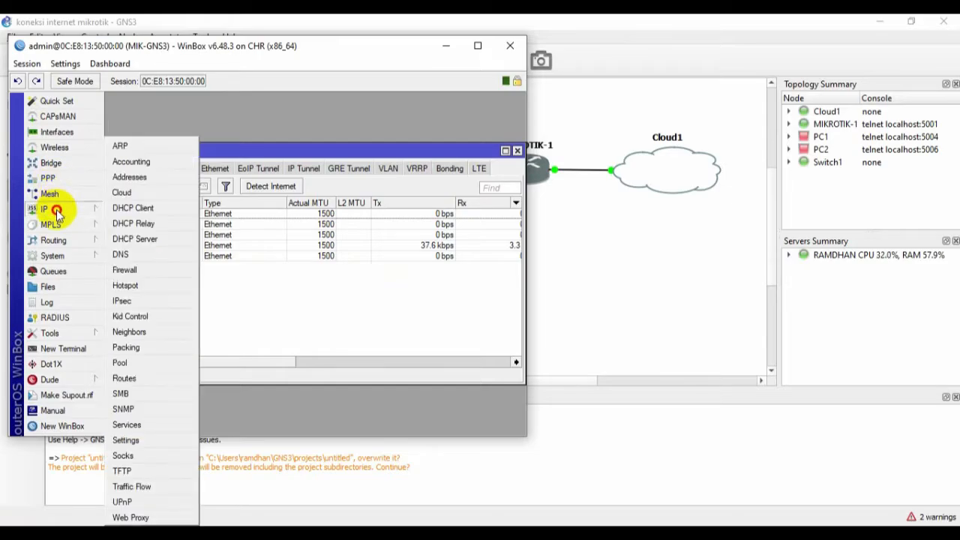
pyautogui.click(137, 209)
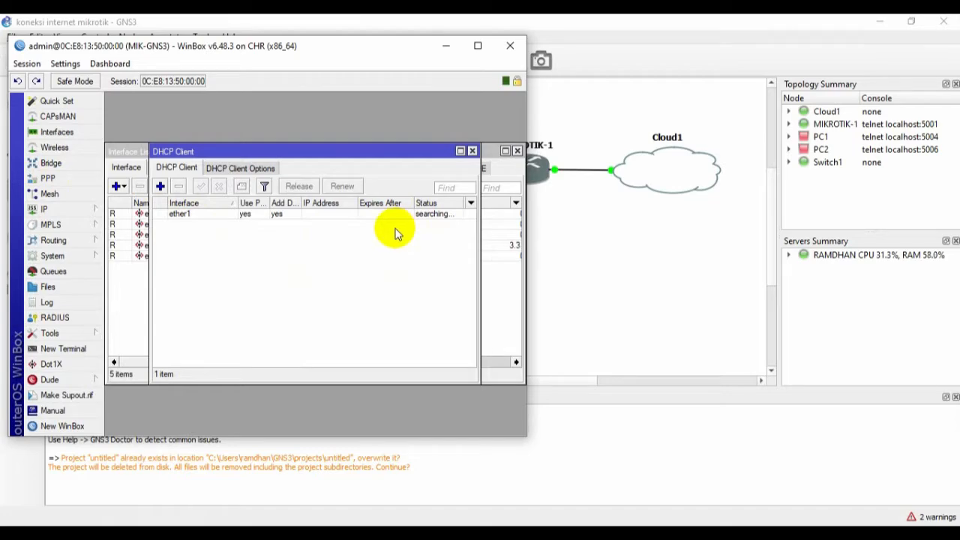
pyautogui.click(200, 215)
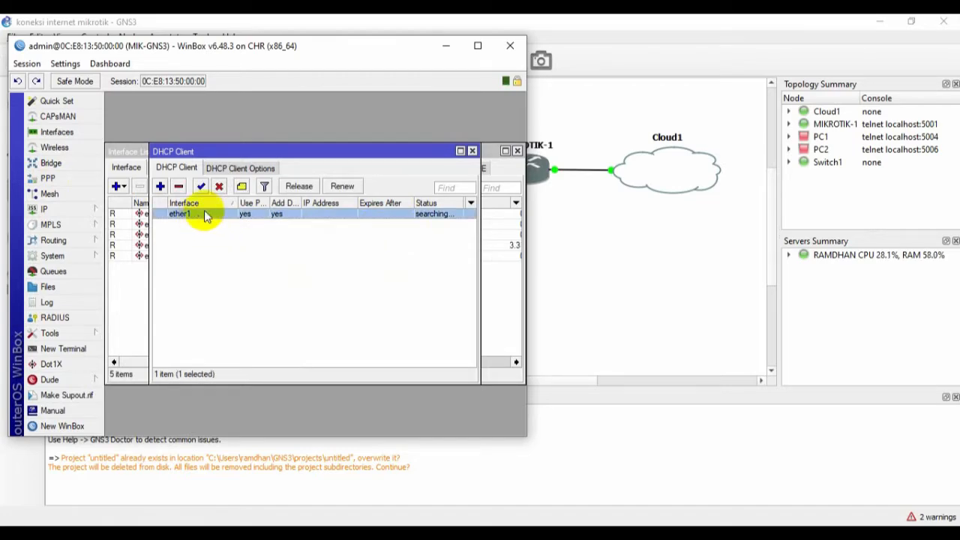
pyautogui.click(178, 186)
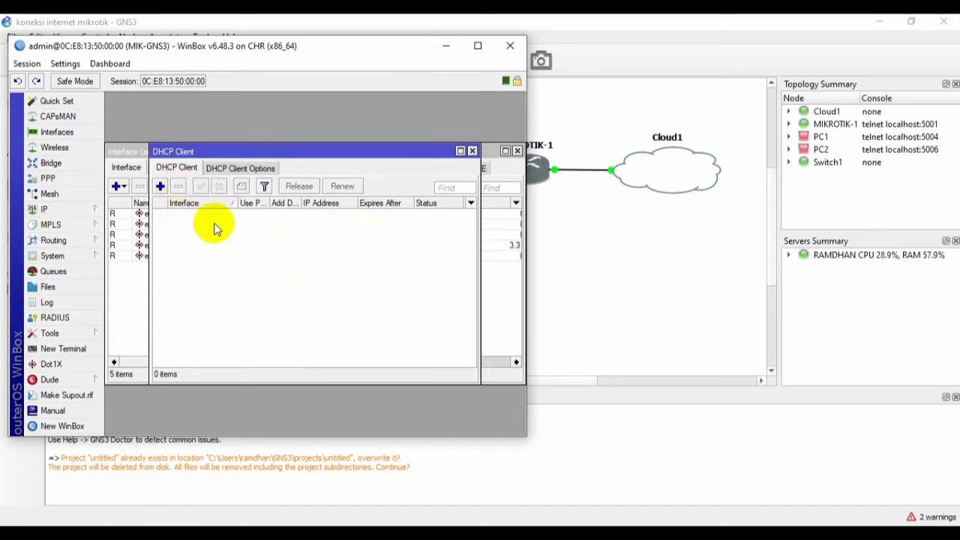
# Step: Add a DHCP client on interface ether4, keeping peer DNS, peer NTP and the default route enabled
pyautogui.click(161, 186)
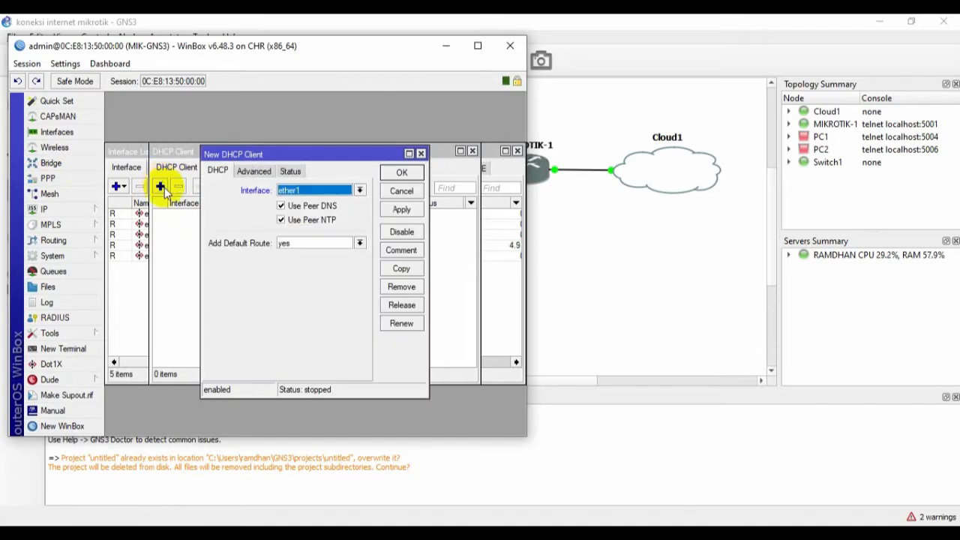
pyautogui.click(423, 153)
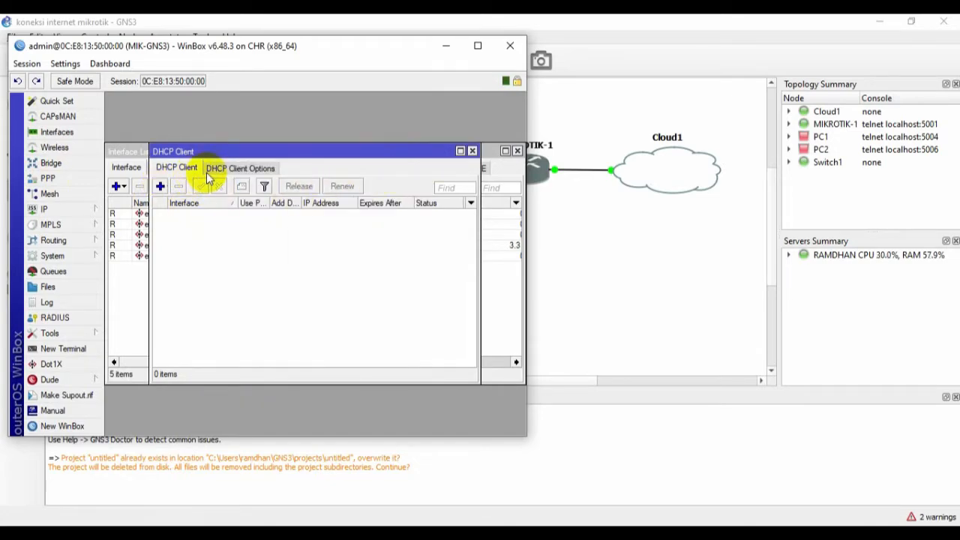
pyautogui.click(160, 186)
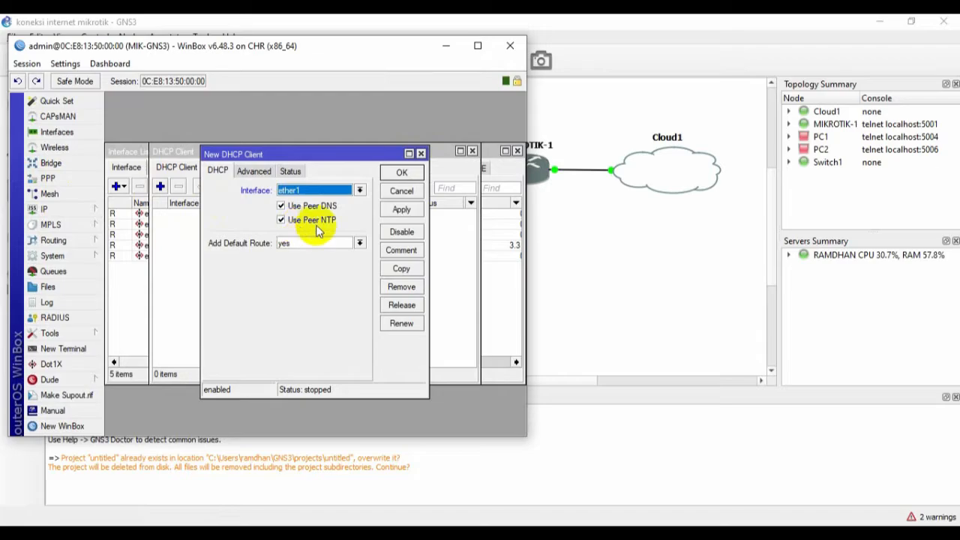
pyautogui.click(343, 190)
pyautogui.click(322, 222)
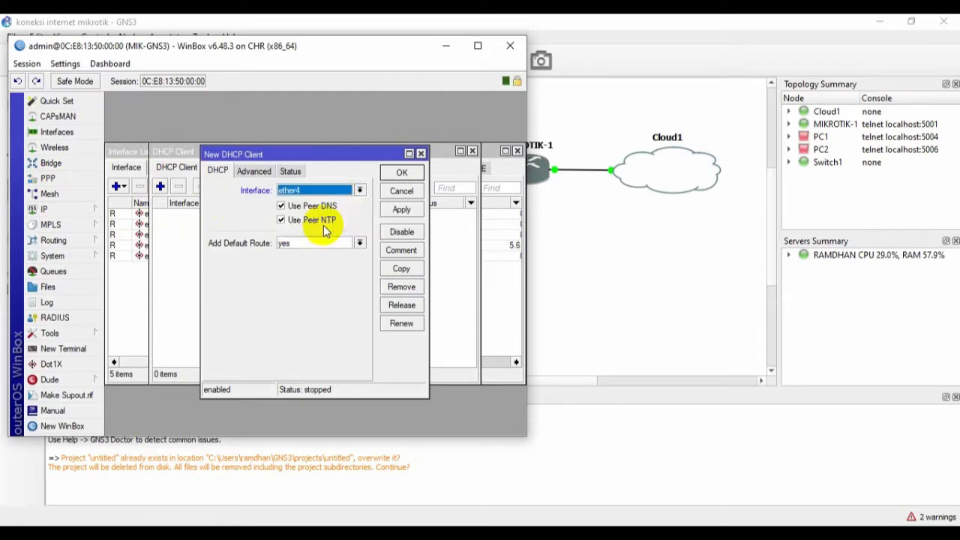
pyautogui.click(395, 211)
pyautogui.click(402, 173)
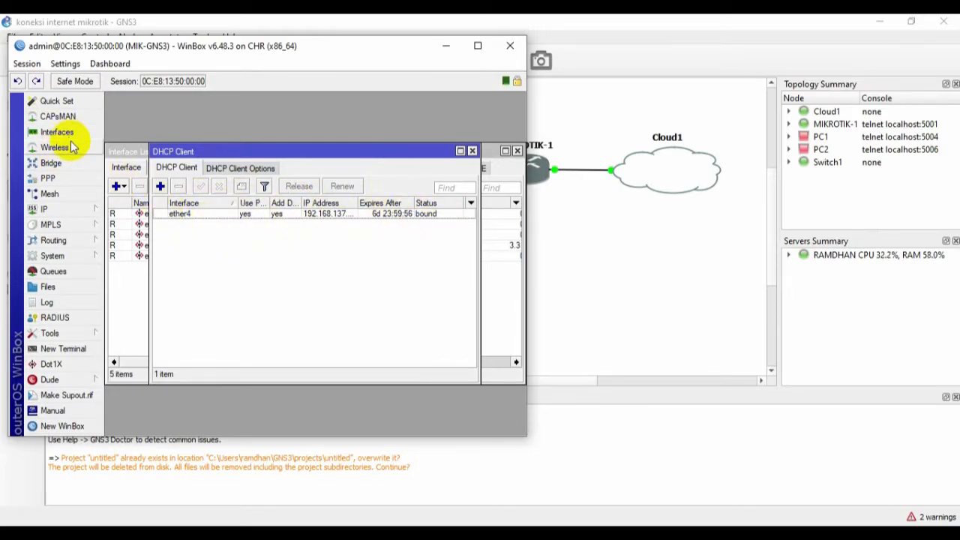
# Step: Add the IP address 192.168.10.1/24 to interface ether1, and widen the address column to show full addresses
pyautogui.click(79, 209)
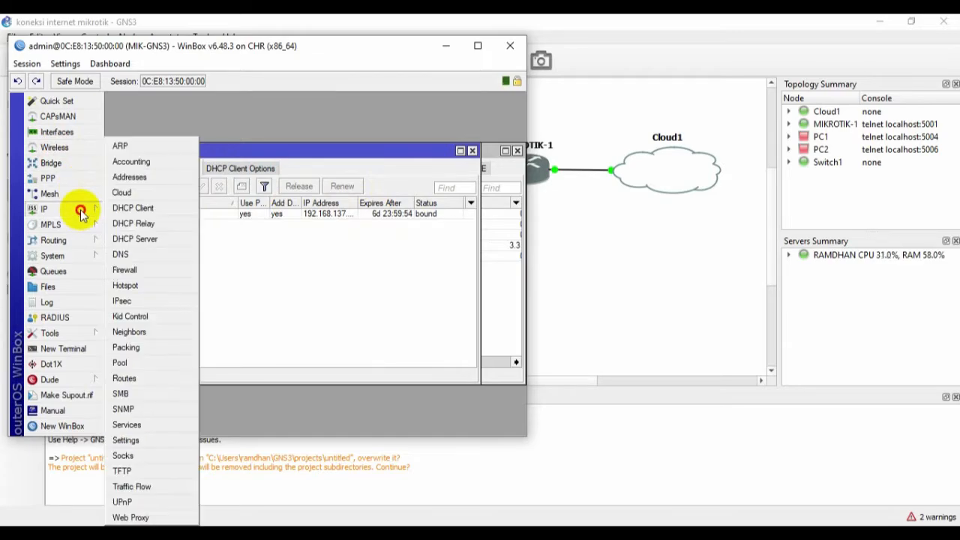
pyautogui.click(136, 178)
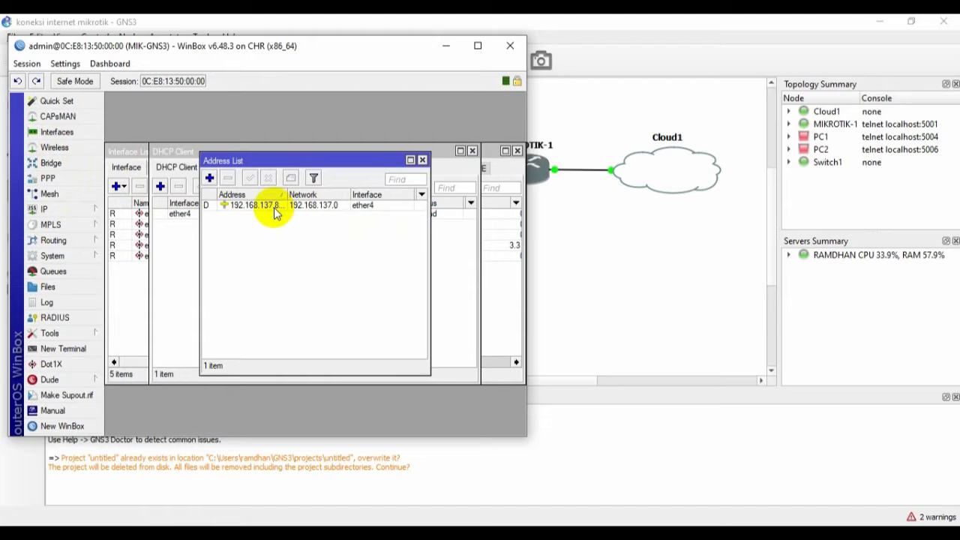
pyautogui.click(210, 177)
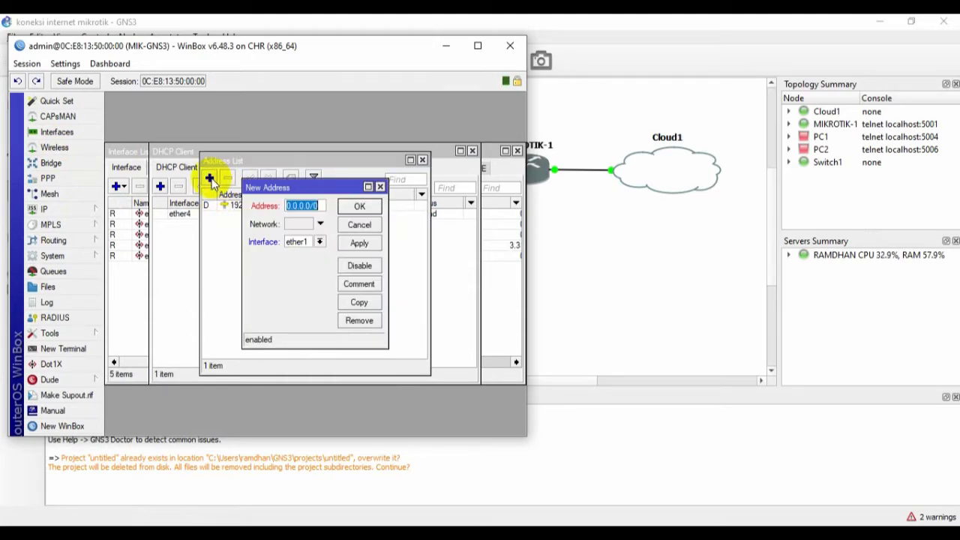
pyautogui.click(321, 242)
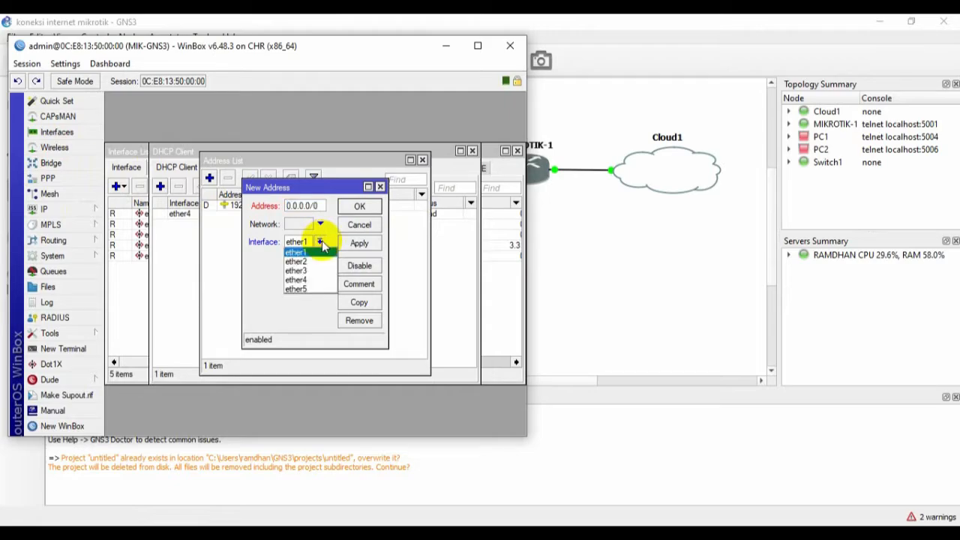
pyautogui.click(303, 253)
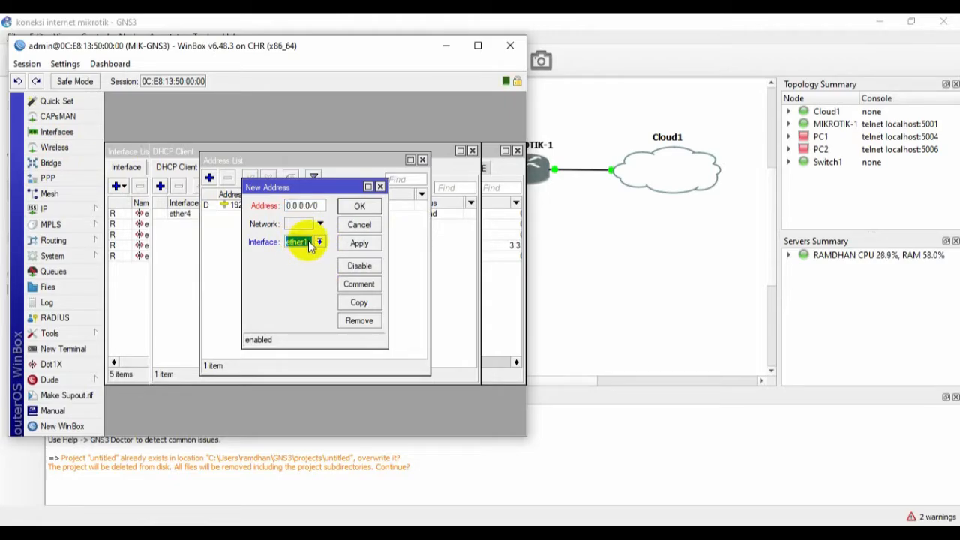
pyautogui.click(322, 205)
pyautogui.doubleClick(322, 205)
pyautogui.write('10.1/24')
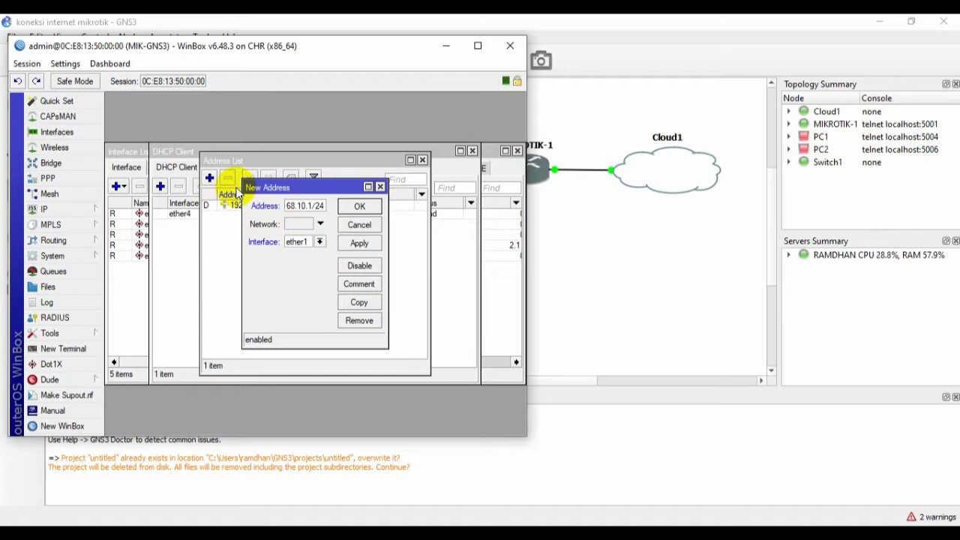
pyautogui.click(359, 244)
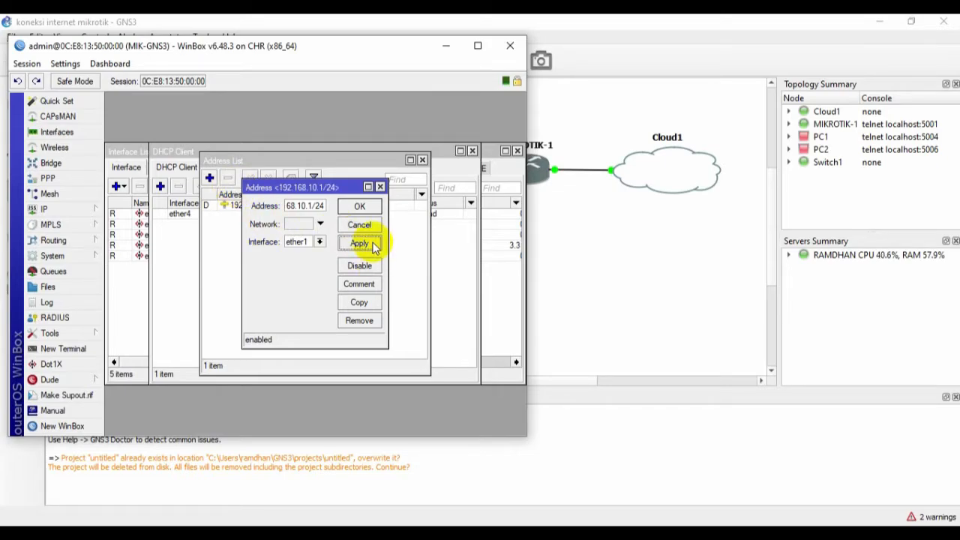
pyautogui.click(395, 206)
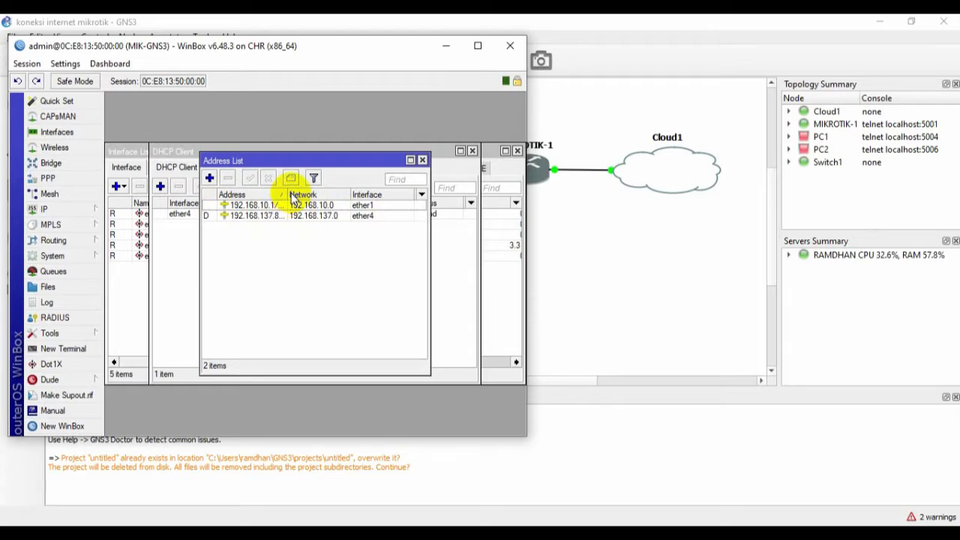
pyautogui.moveTo(283, 194); pyautogui.dragTo(300, 194)
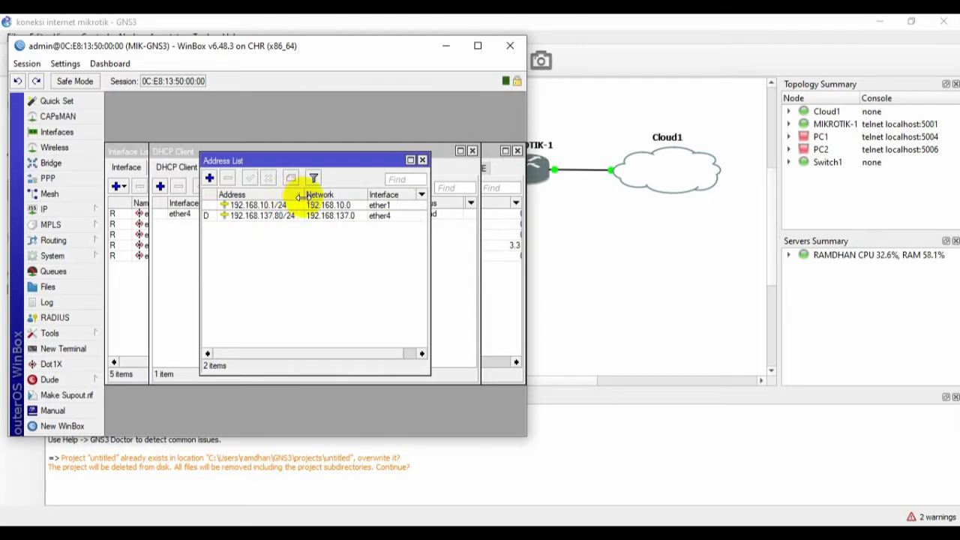
# Step: Set up a DHCP server on ether1 for 192.168.10.0/24, giving out addresses up to 192.168.10.254 with a lease time of 00:10:00
pyautogui.click(87, 213)
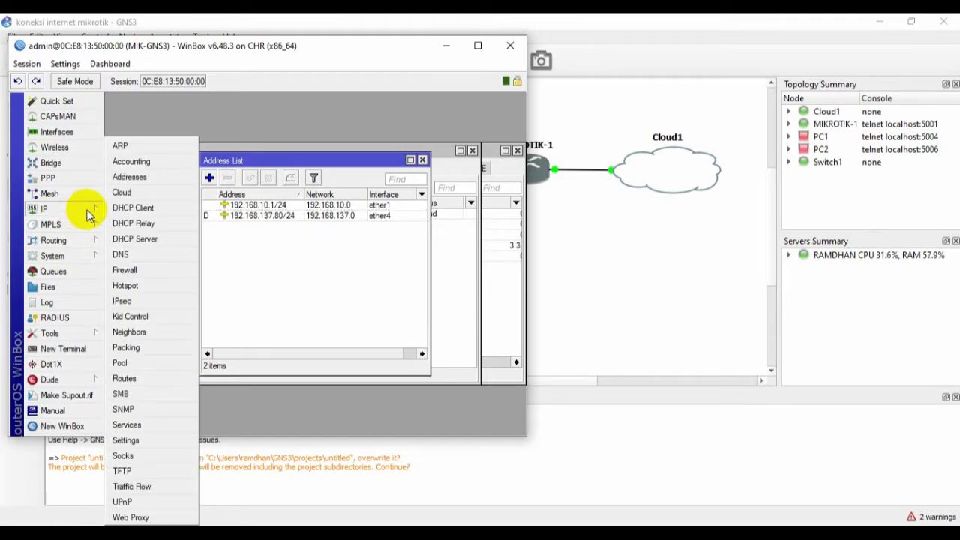
pyautogui.click(143, 245)
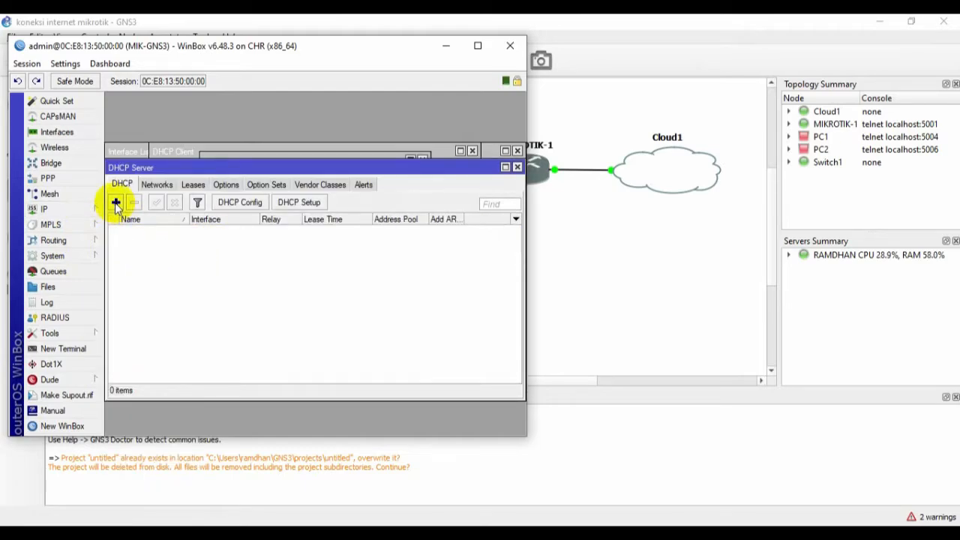
pyautogui.click(303, 204)
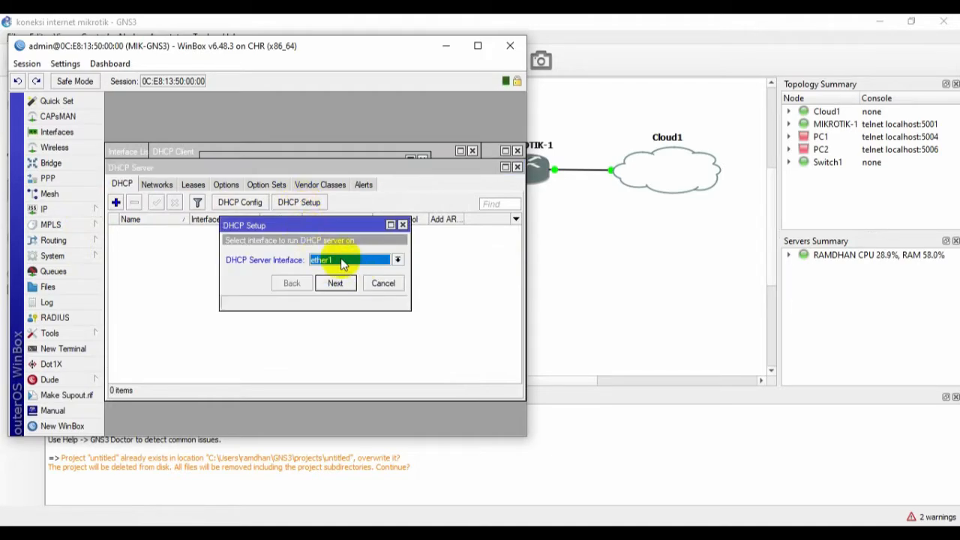
pyautogui.click(336, 283)
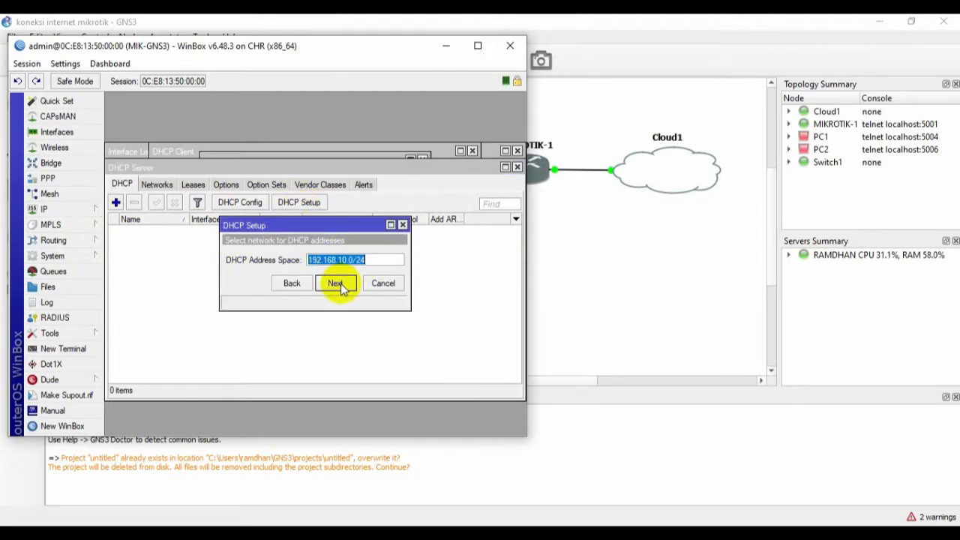
pyautogui.click(336, 282)
pyautogui.click(336, 283)
pyautogui.click(337, 283)
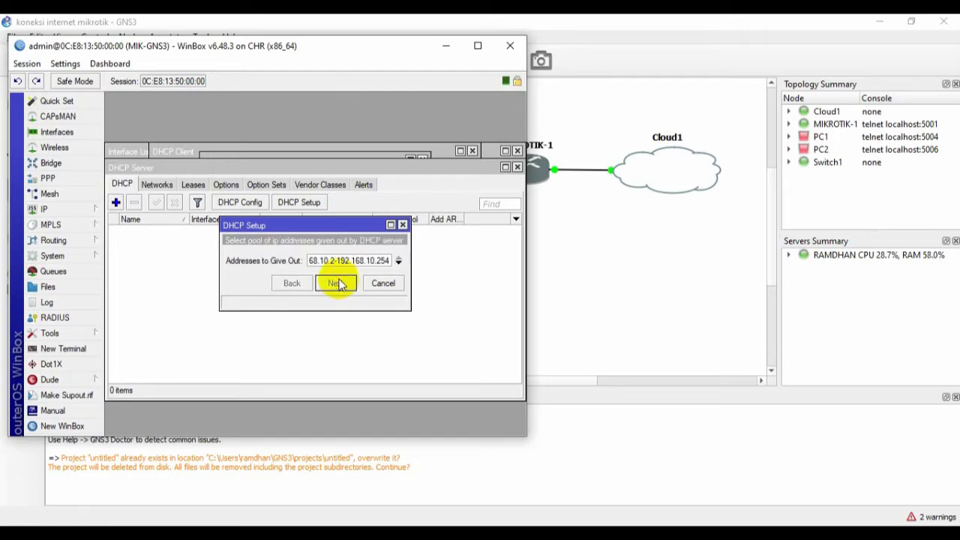
pyautogui.click(337, 283)
pyautogui.click(337, 282)
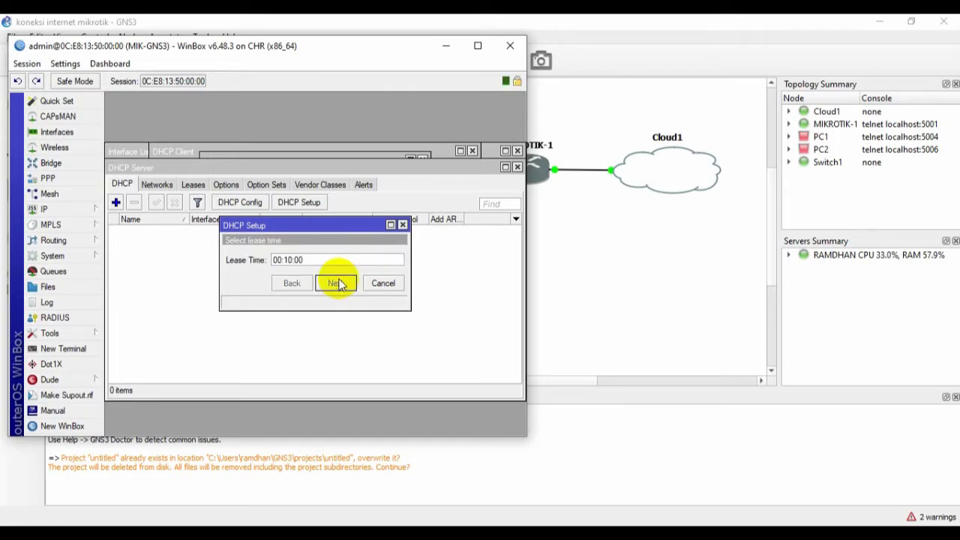
pyautogui.click(306, 258)
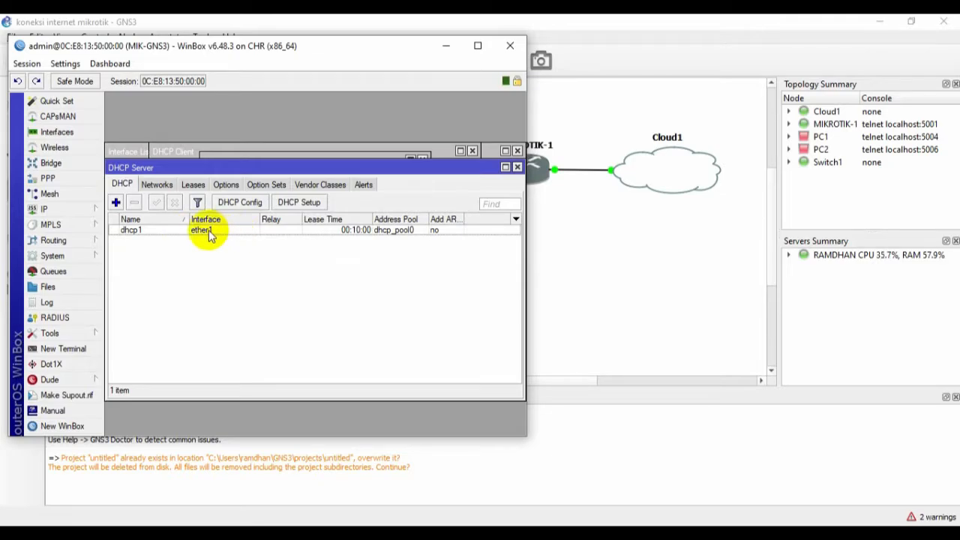
# Step: Switch to GNS3, start PC1, and request an address from its console with ip dhcp
pyautogui.click(615, 20)
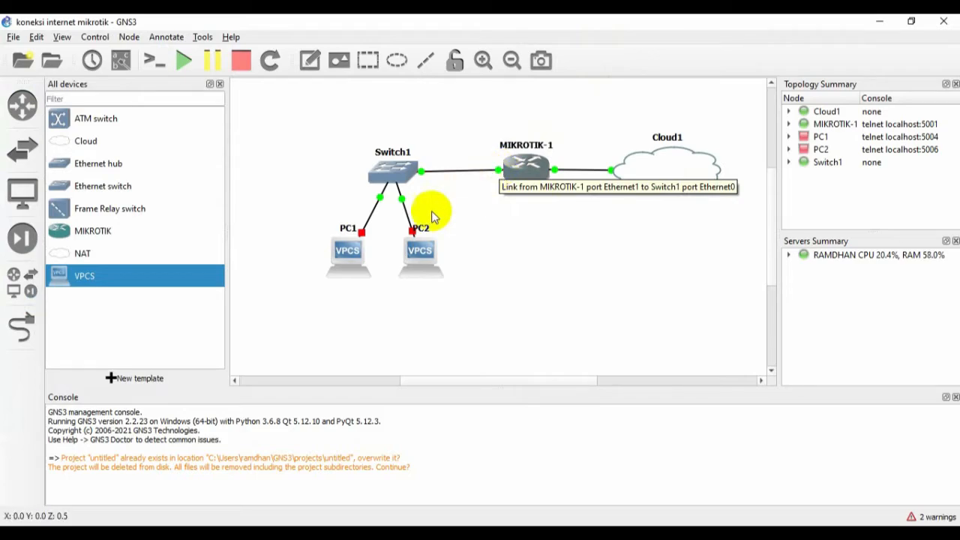
pyautogui.click(495, 173)
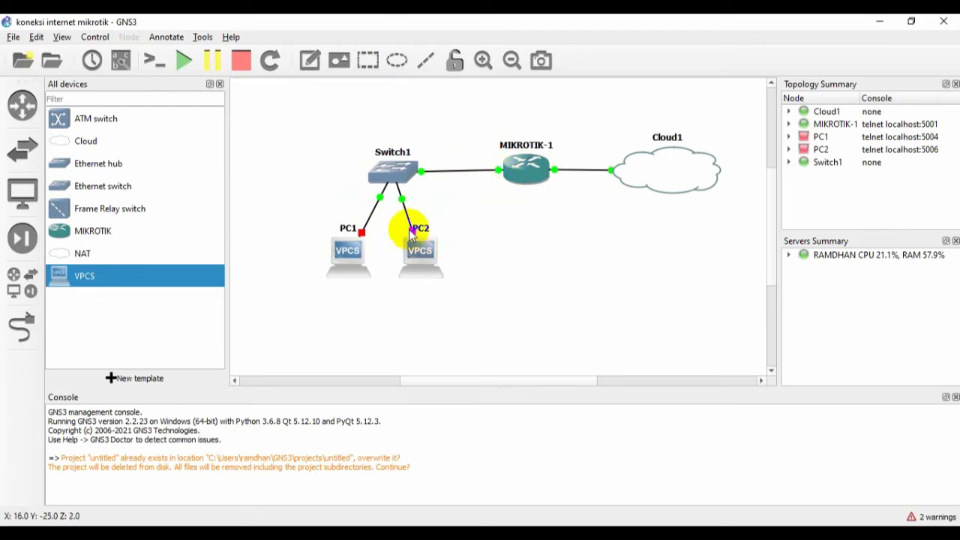
pyautogui.rightClick(356, 247)
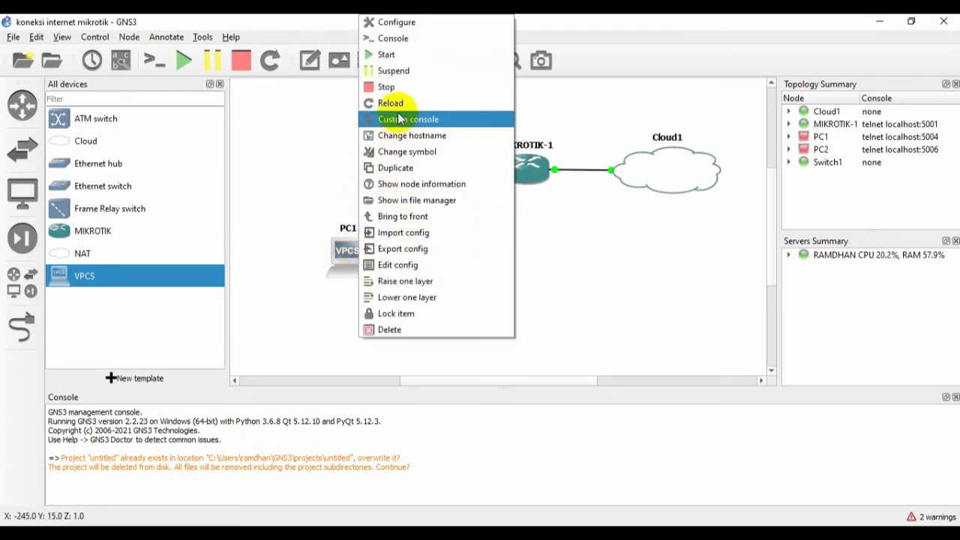
pyautogui.click(386, 54)
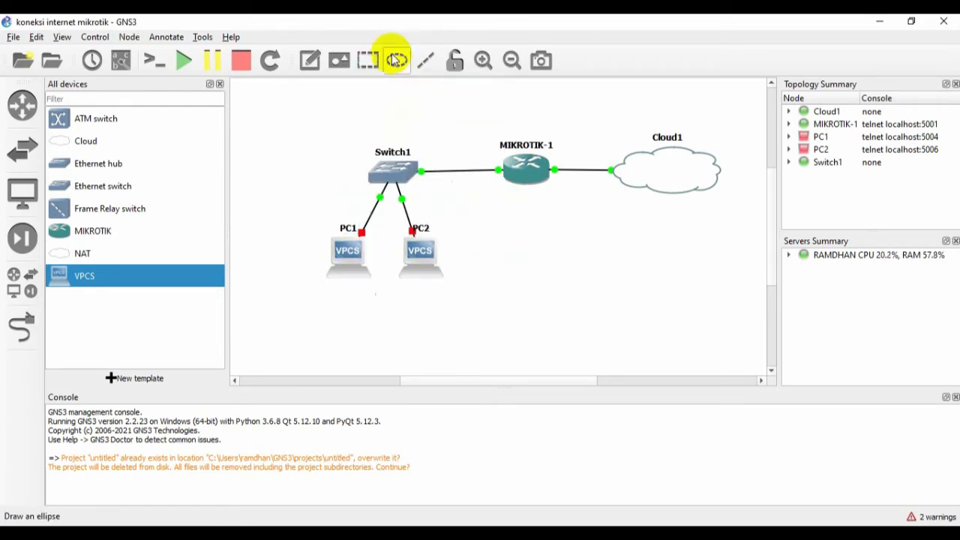
pyautogui.rightClick(355, 252)
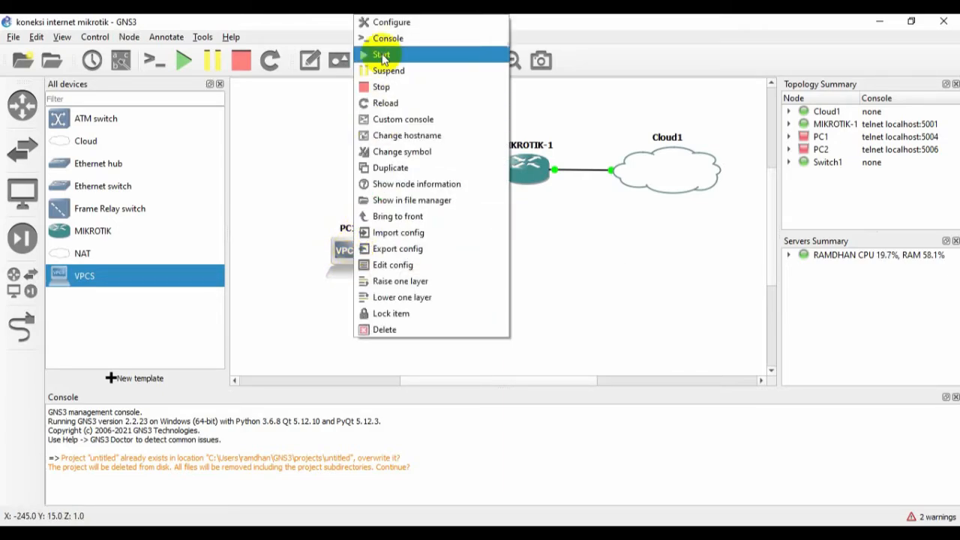
pyautogui.click(378, 54)
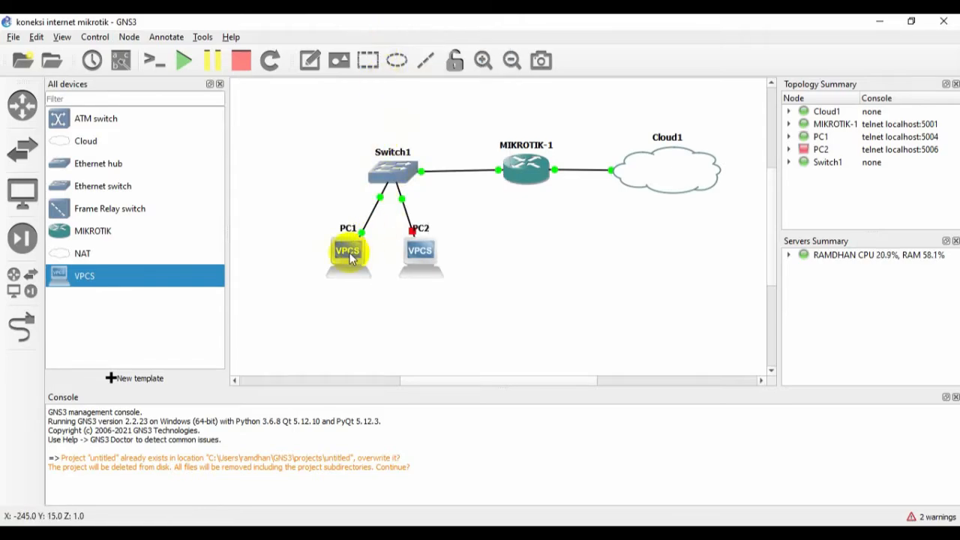
pyautogui.rightClick(347, 250)
pyautogui.click(381, 39)
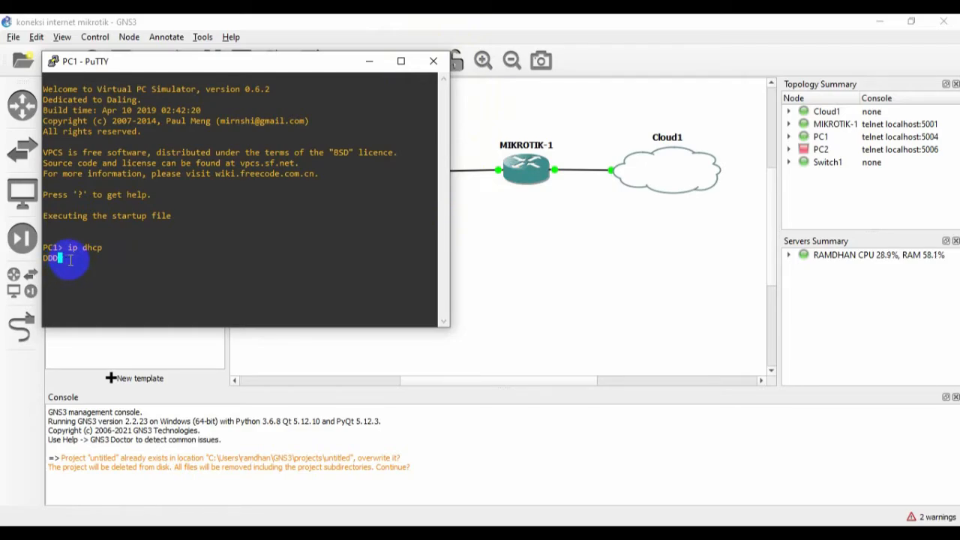
# Step: Replace the link between Switch1 and MIKROTIK-1 with one from MIKROTIK-1 Ethernet2 to Switch1 Ethernet0
pyautogui.click(568, 247)
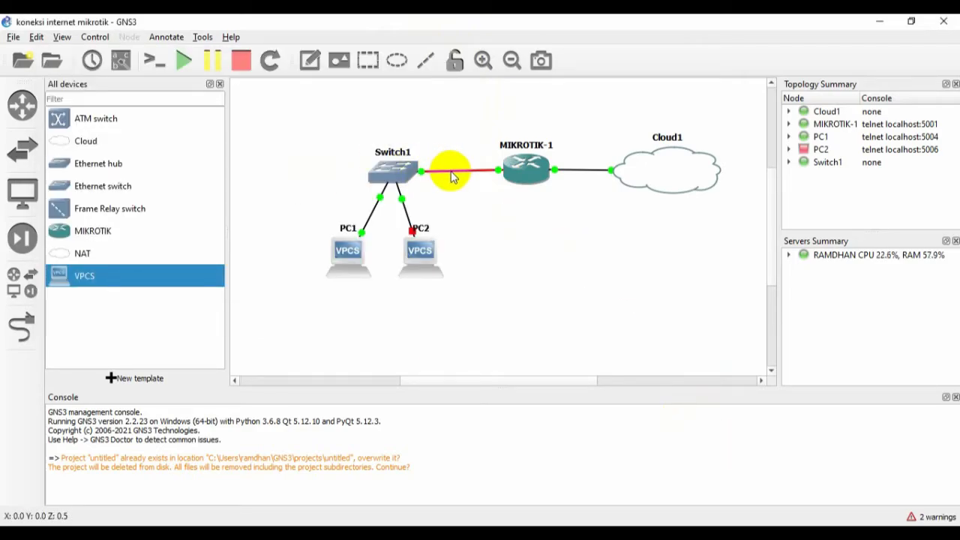
pyautogui.press('Delete')
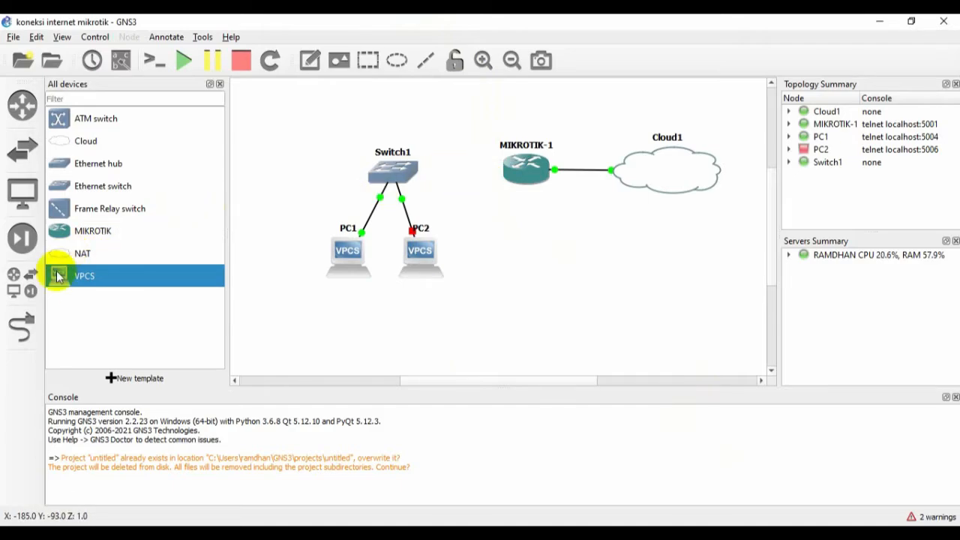
pyautogui.click(21, 324)
pyautogui.click(524, 170)
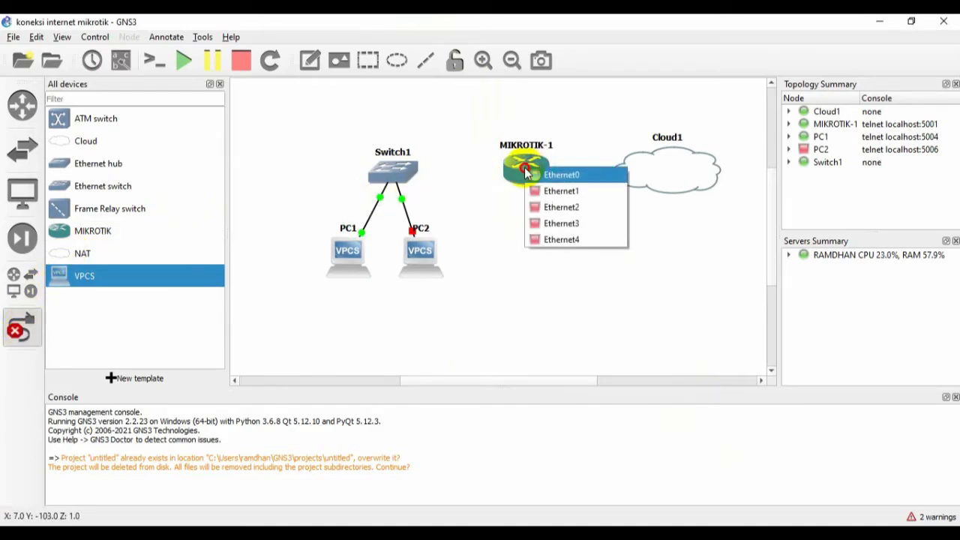
pyautogui.click(542, 209)
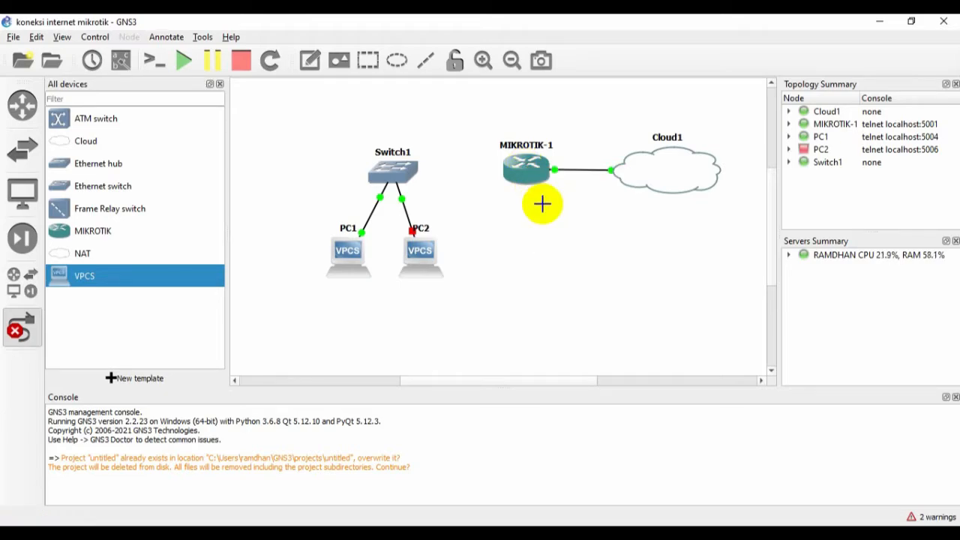
pyautogui.click(397, 171)
pyautogui.click(420, 183)
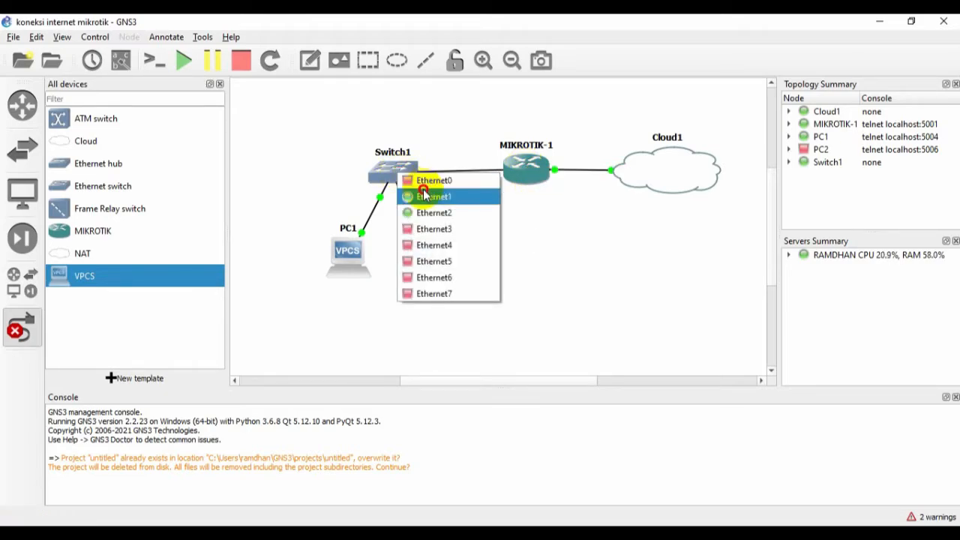
pyautogui.click(424, 182)
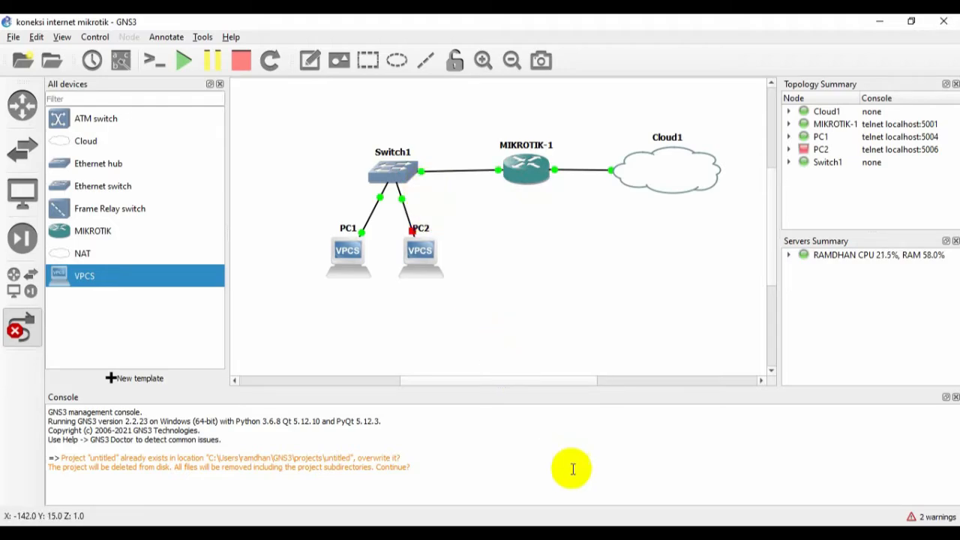
# Step: In the PC1 console, run ip dhcp again, and test connectivity by pinging 192.168.10.1 and 192.168.137.1
pyautogui.hotkey('alt', 'Tab')
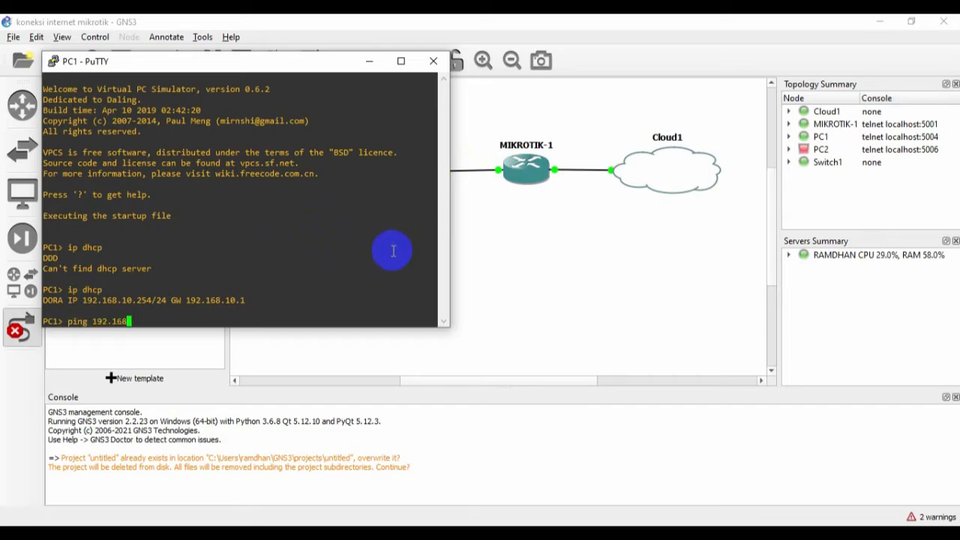
pyautogui.press('Return')
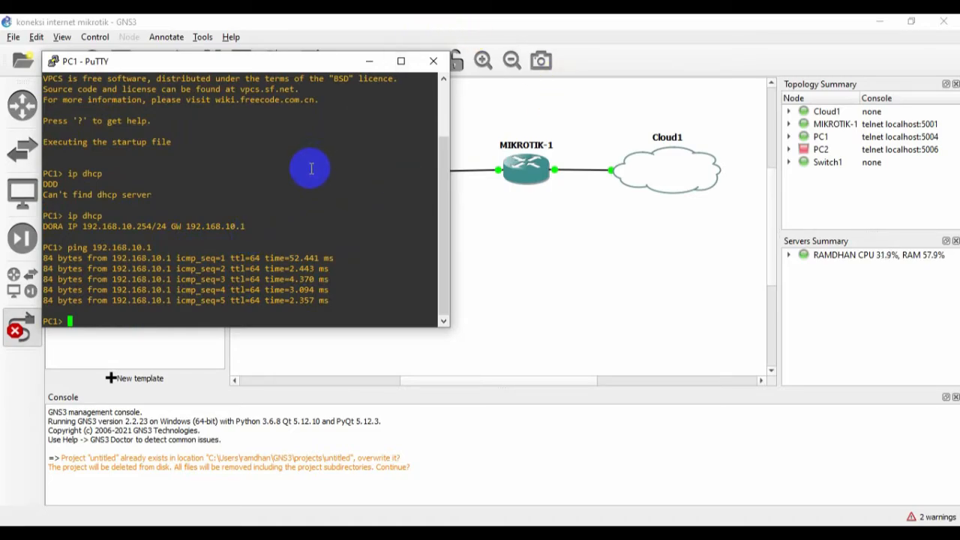
pyautogui.press('Up')
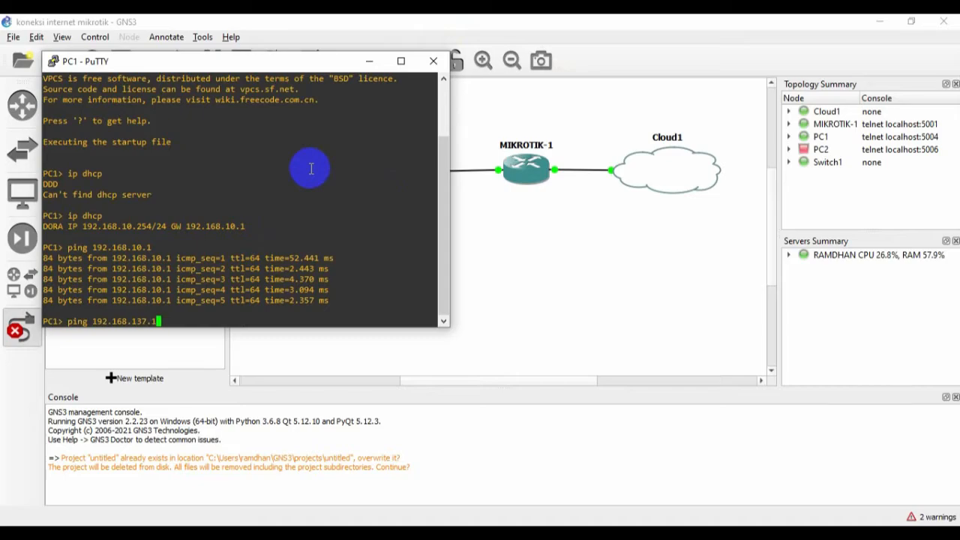
pyautogui.press('Return')
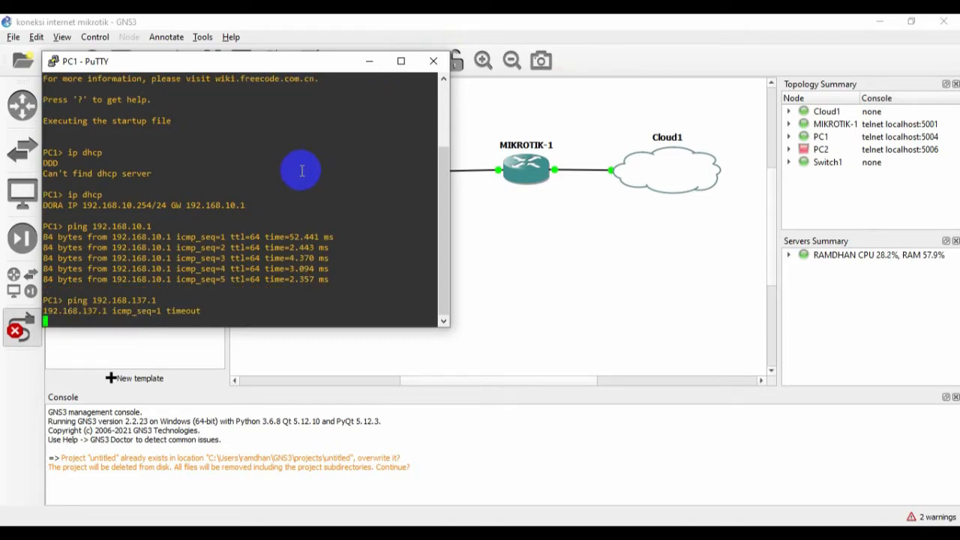
pyautogui.hotkey('ctrl', 'c')
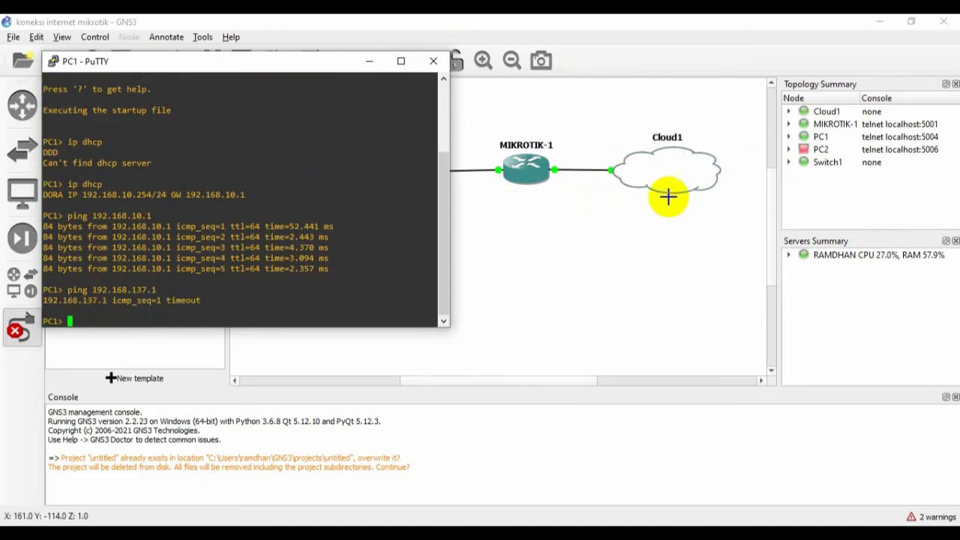
# Step: Switch to WinBox and configure the router's DNS with servers 8.8.8.8 and 8.8.4.4, allowing remote requests
pyautogui.click(600, 21)
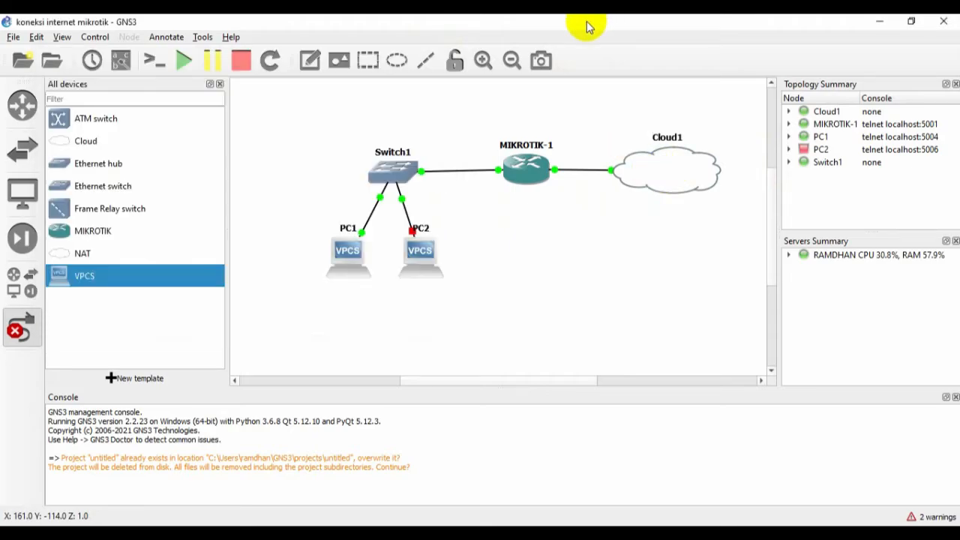
pyautogui.click(674, 536)
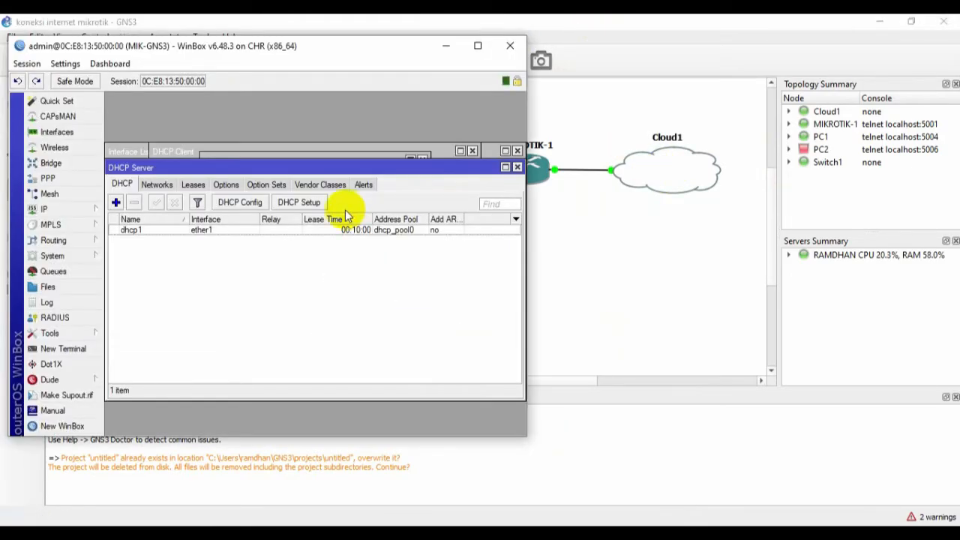
pyautogui.click(71, 207)
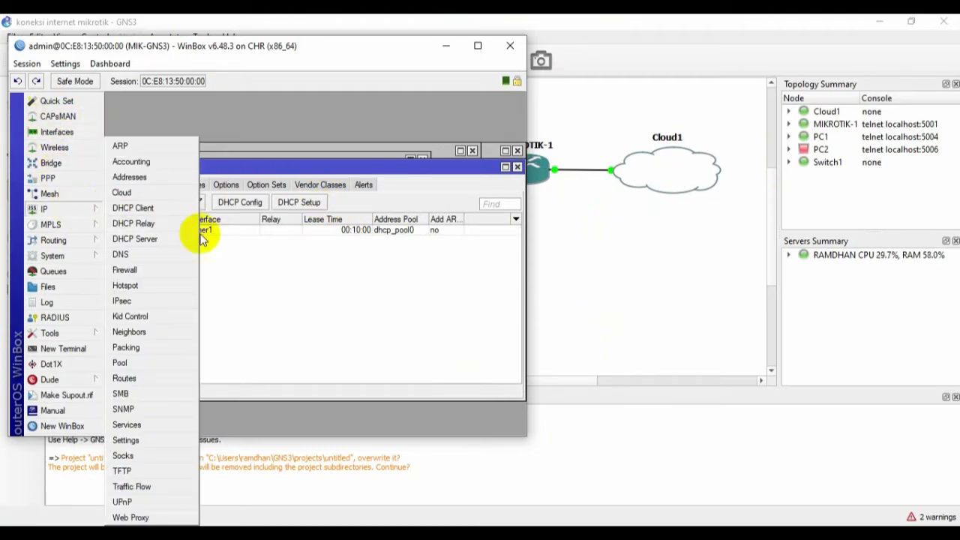
pyautogui.click(139, 257)
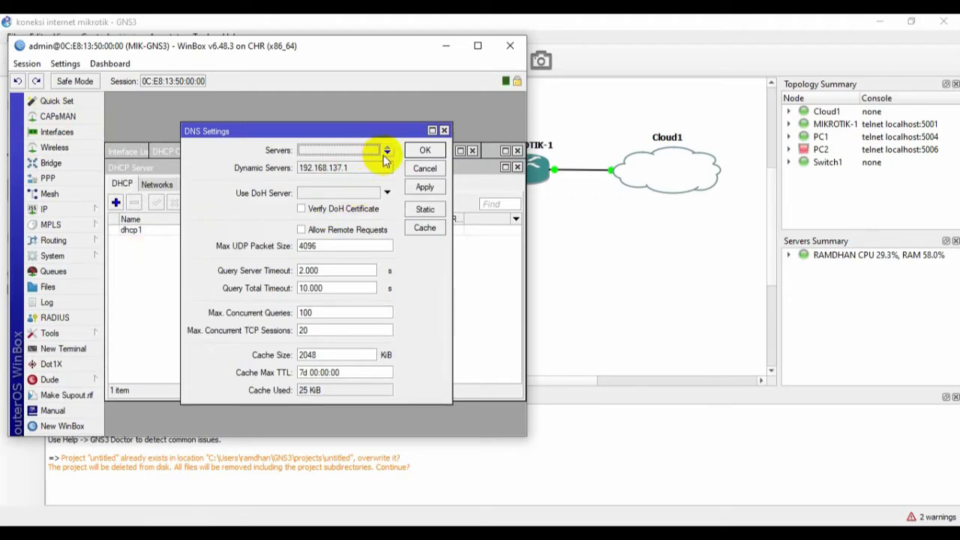
pyautogui.click(314, 229)
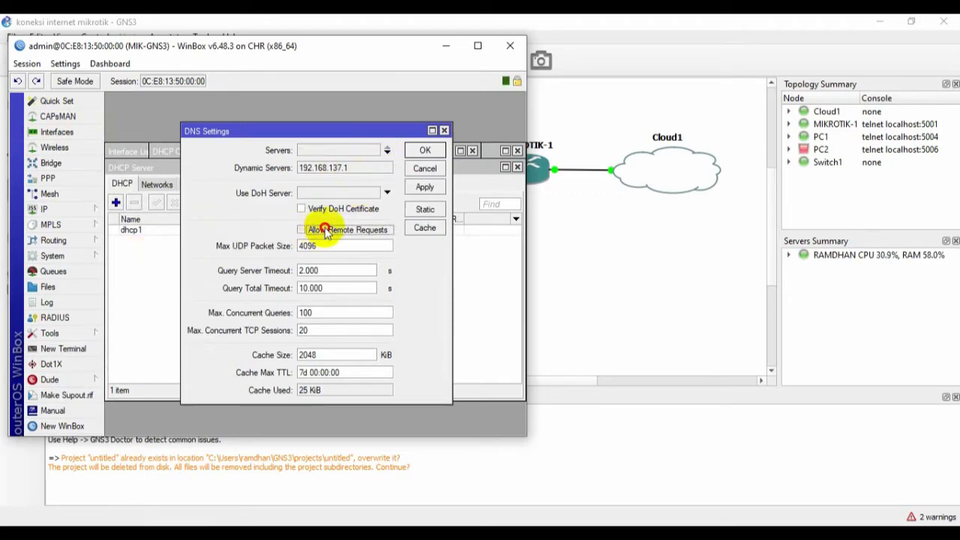
pyautogui.click(387, 152)
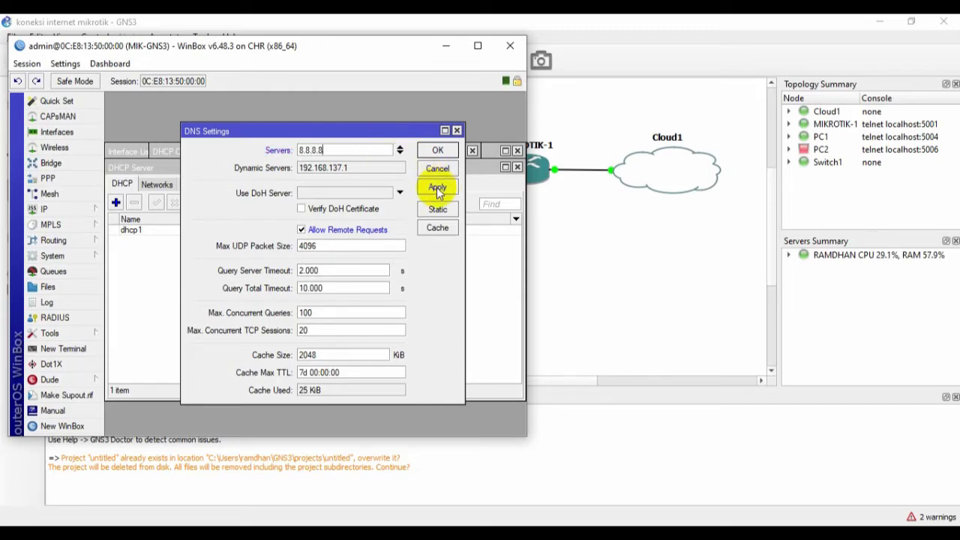
pyautogui.click(401, 151)
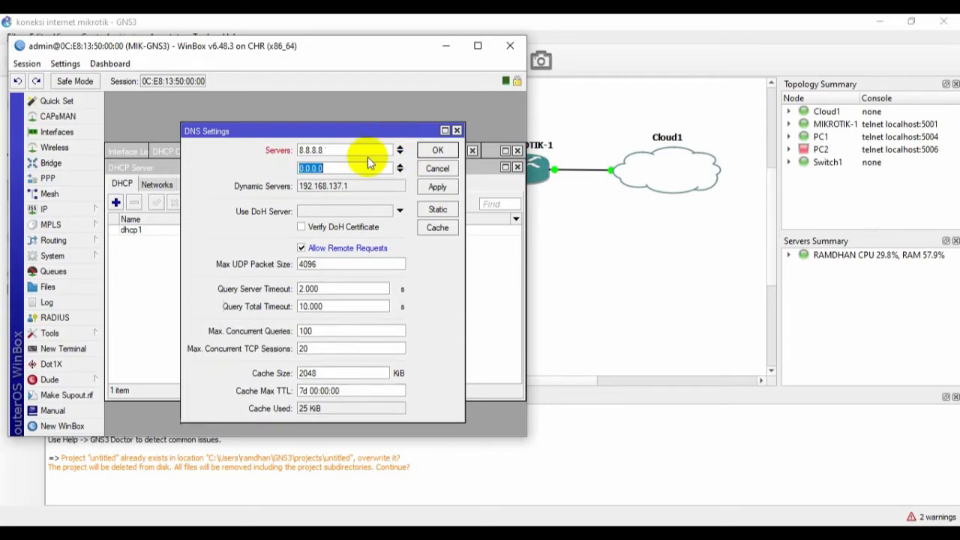
pyautogui.write('8')
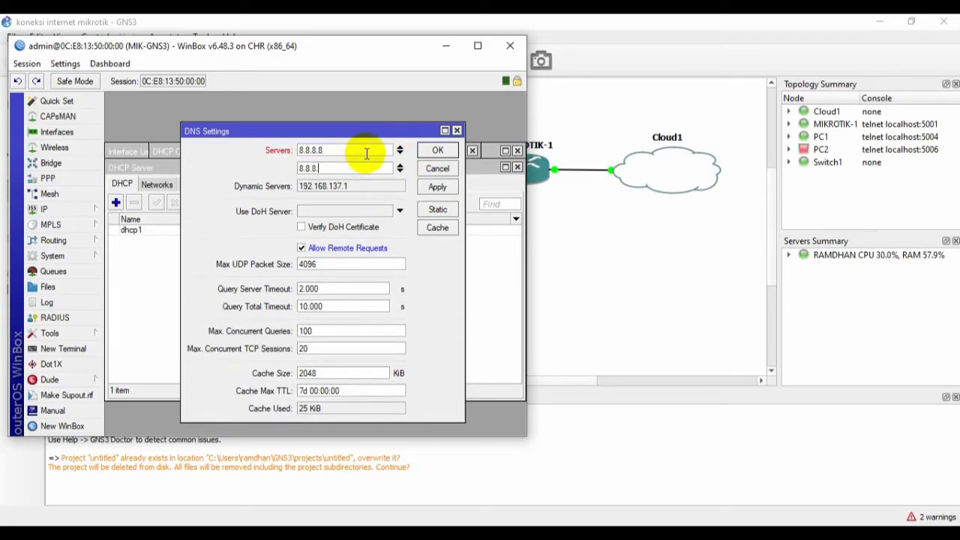
pyautogui.write('.8.4')
pyautogui.click(439, 190)
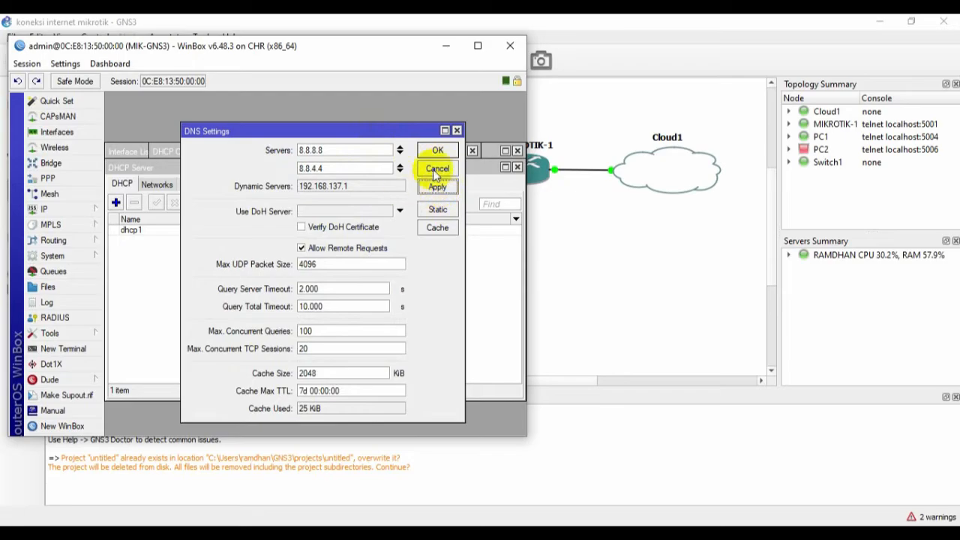
pyautogui.click(439, 151)
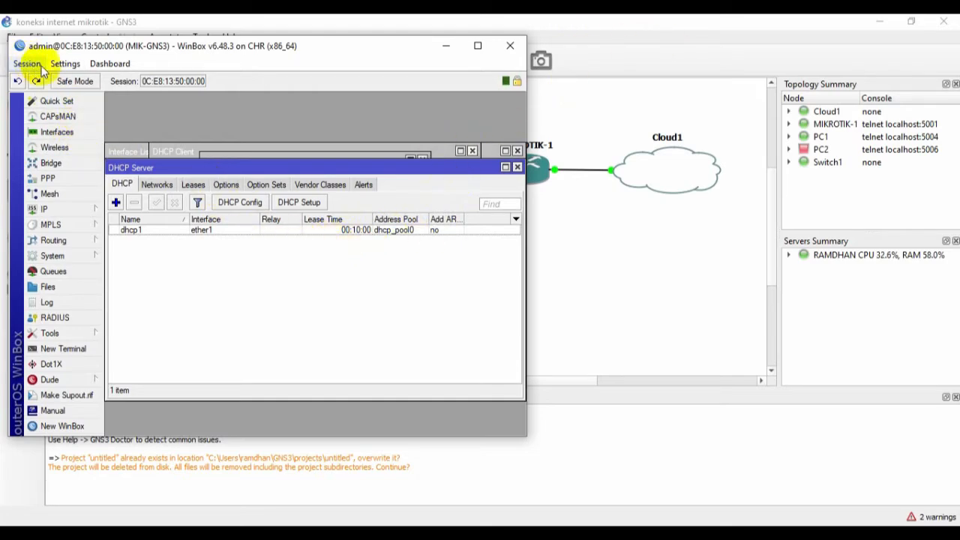
# Step: Add a firewall NAT rule on the router with chain srcnat and out interface ether4
pyautogui.click(75, 208)
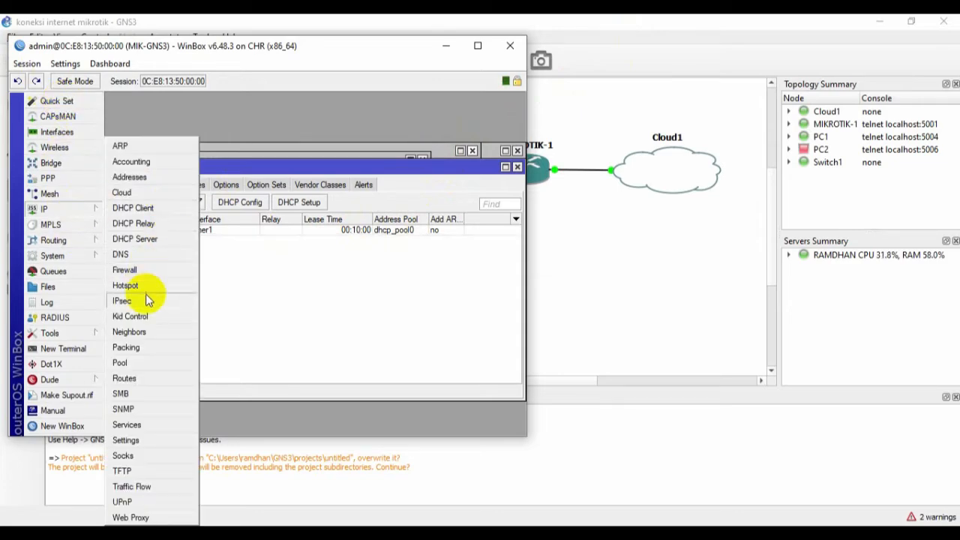
pyautogui.click(126, 269)
pyautogui.click(163, 201)
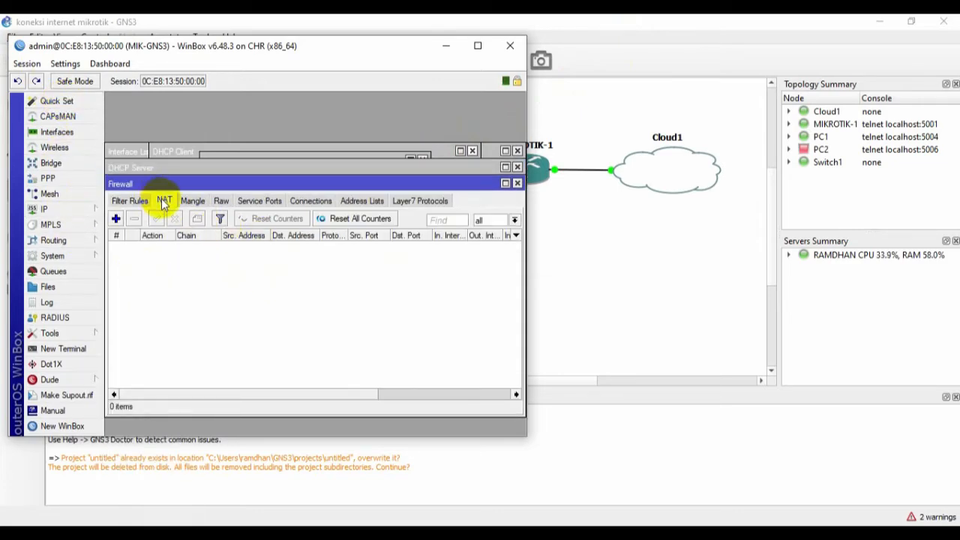
pyautogui.click(117, 219)
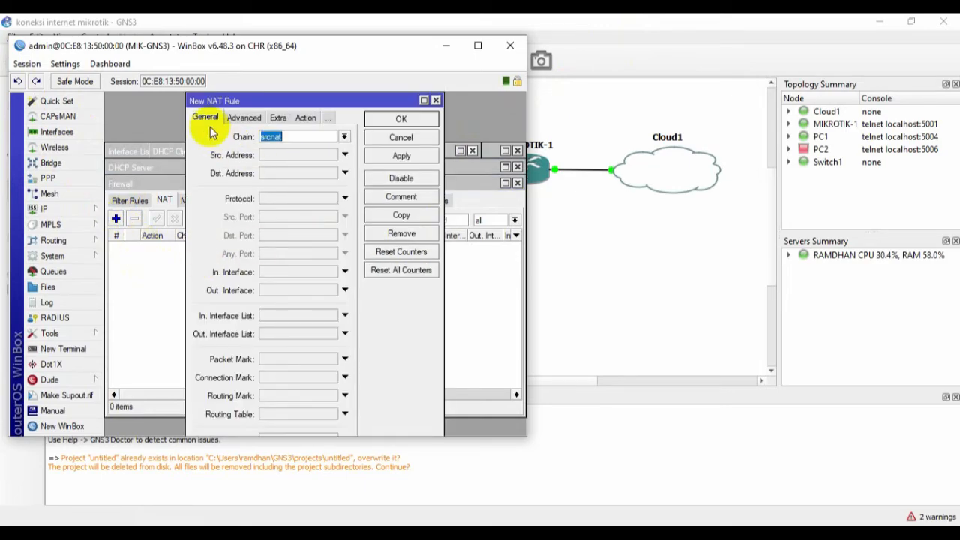
pyautogui.click(345, 291)
pyautogui.click(331, 289)
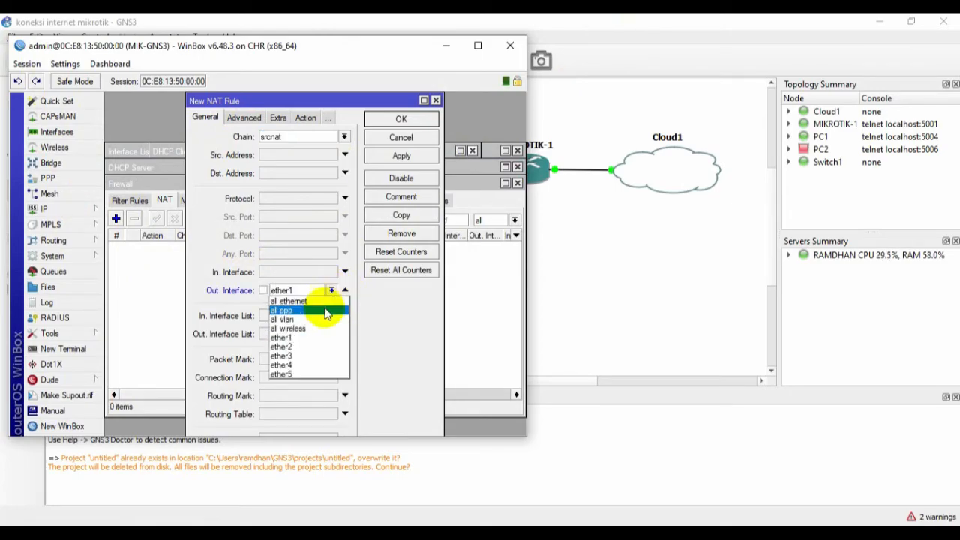
pyautogui.click(308, 365)
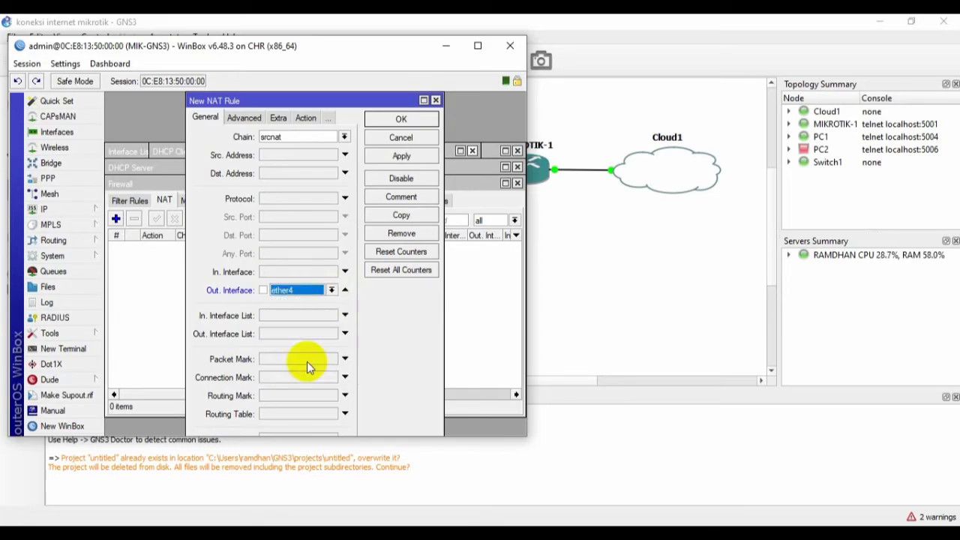
# Step: Set the new NAT rule's action to masquerade and save the rule
pyautogui.click(305, 118)
pyautogui.click(295, 140)
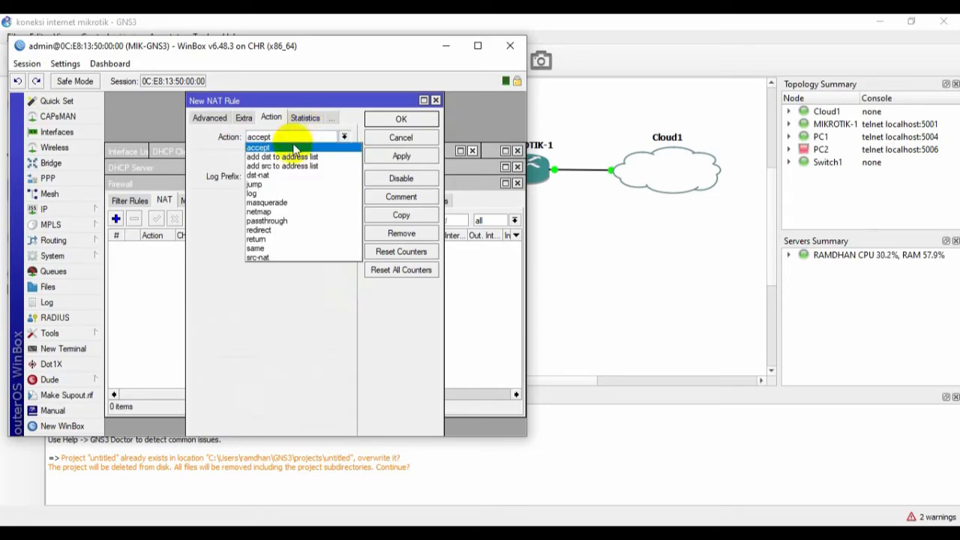
pyautogui.click(290, 204)
pyautogui.click(412, 157)
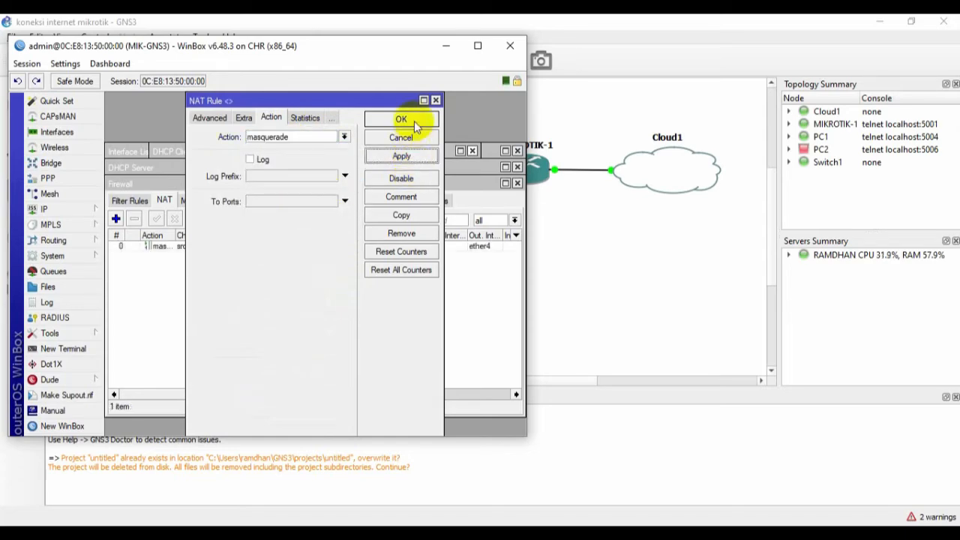
pyautogui.click(411, 119)
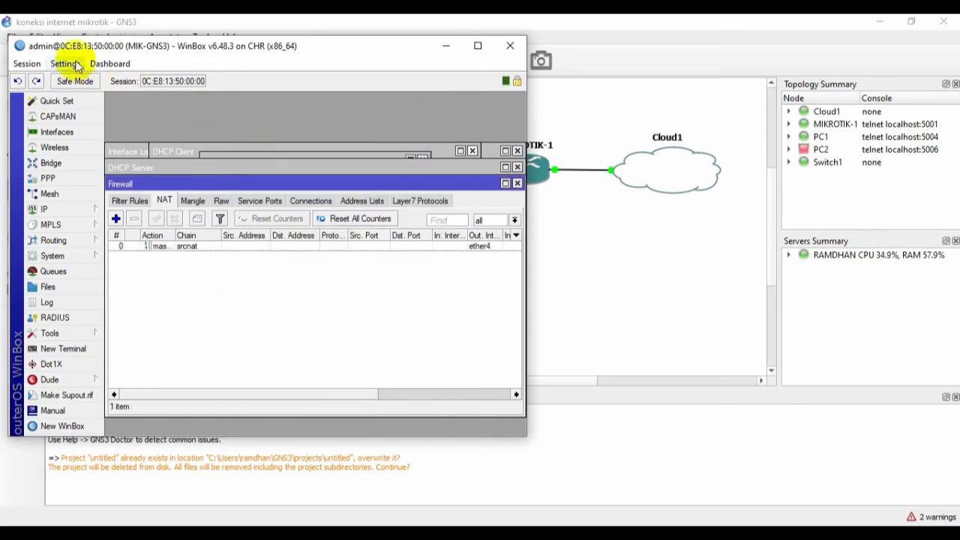
# Step: Review the router's route list, and test connectivity from the PC1 console by pinging 192.168.137.1, 8.8.8.8 and google.com
pyautogui.click(68, 210)
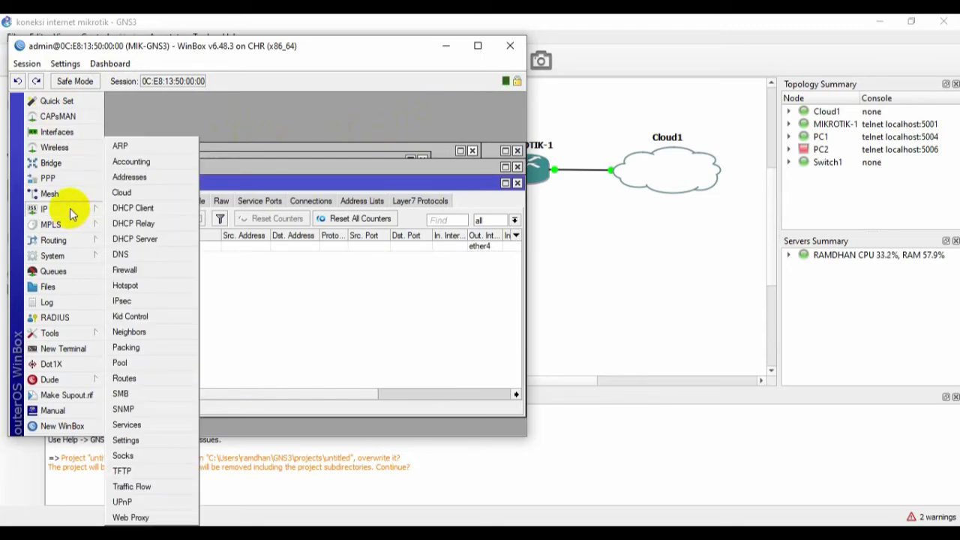
pyautogui.click(124, 379)
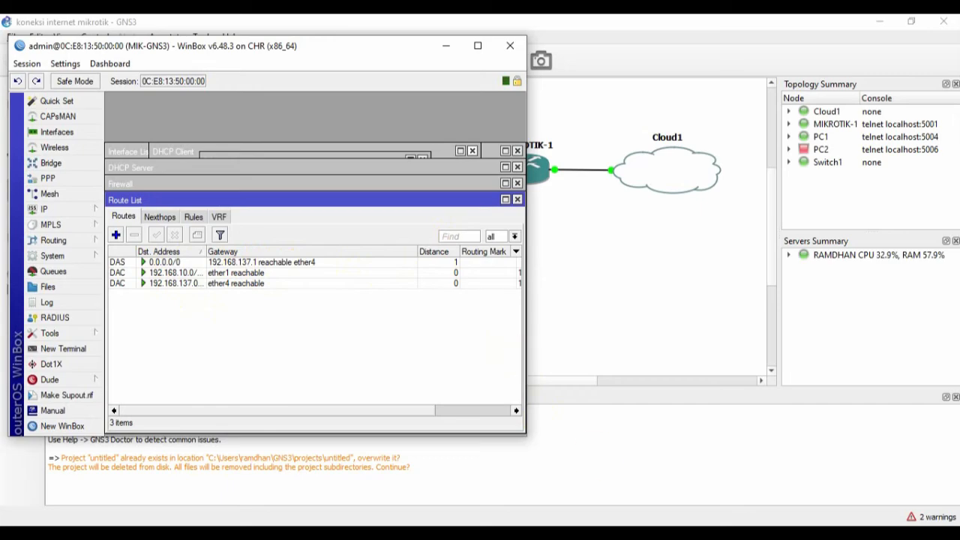
pyautogui.click(706, 534)
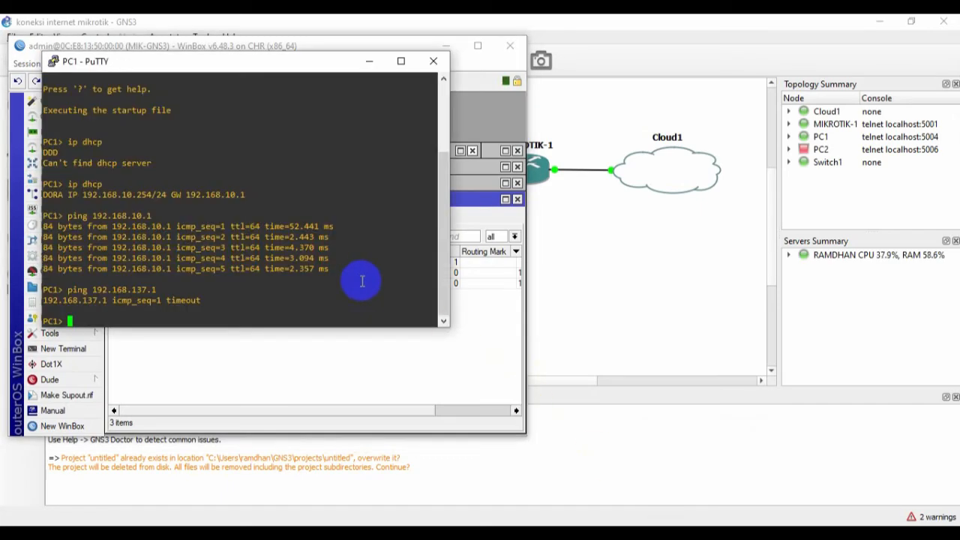
pyautogui.press('Up')
pyautogui.press('Return')
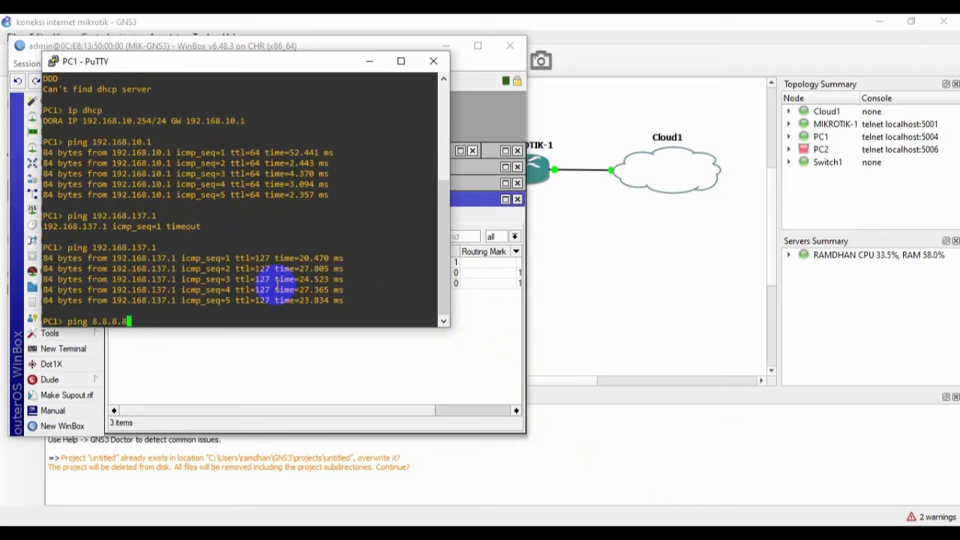
pyautogui.press('Return')
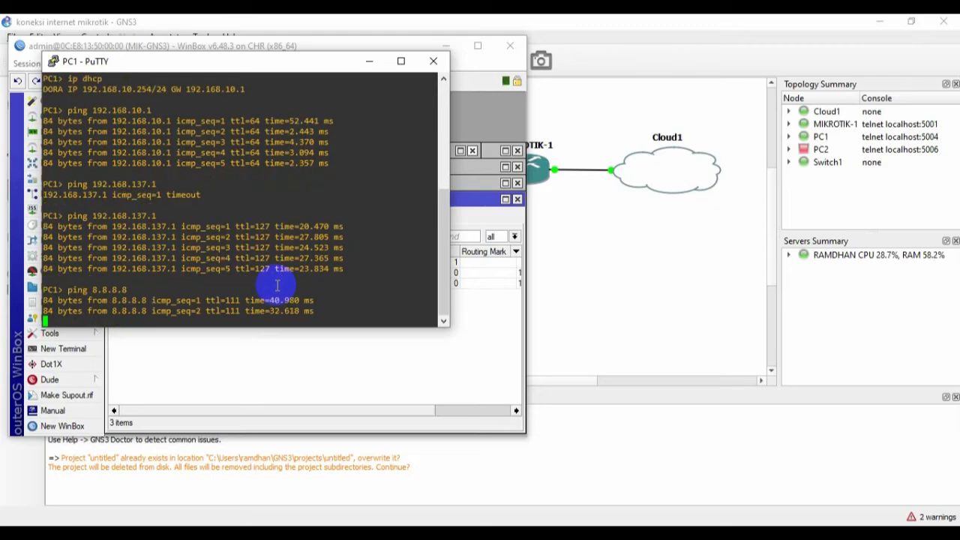
pyautogui.hotkey('ctrl', 'c')
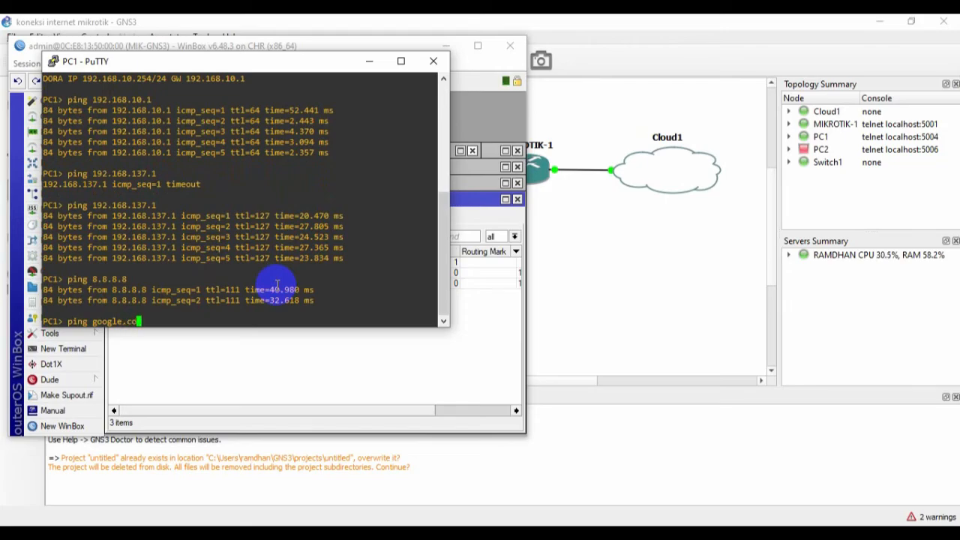
pyautogui.press('Return')
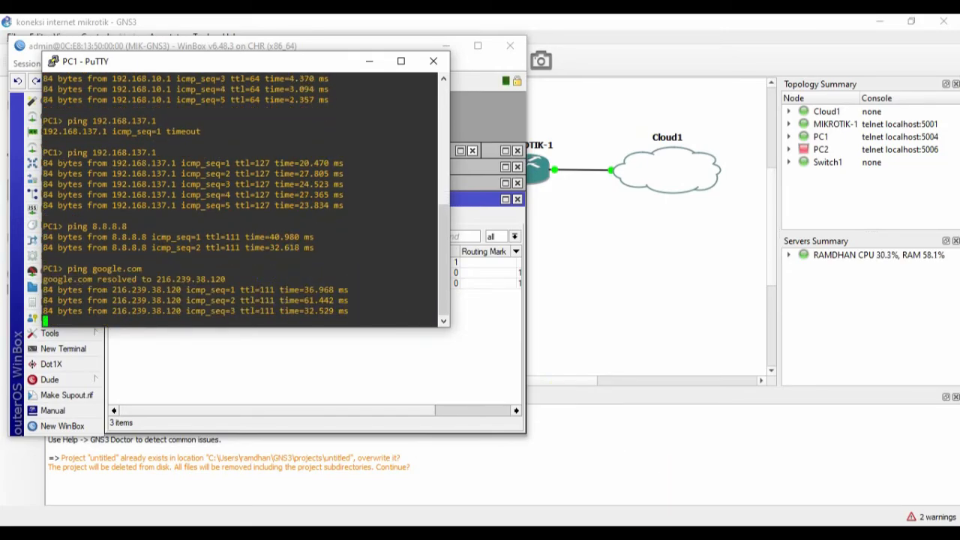
# Step: Switch to GNS3, start PC2, and open its console
pyautogui.click(632, 21)
pyautogui.rightClick(418, 250)
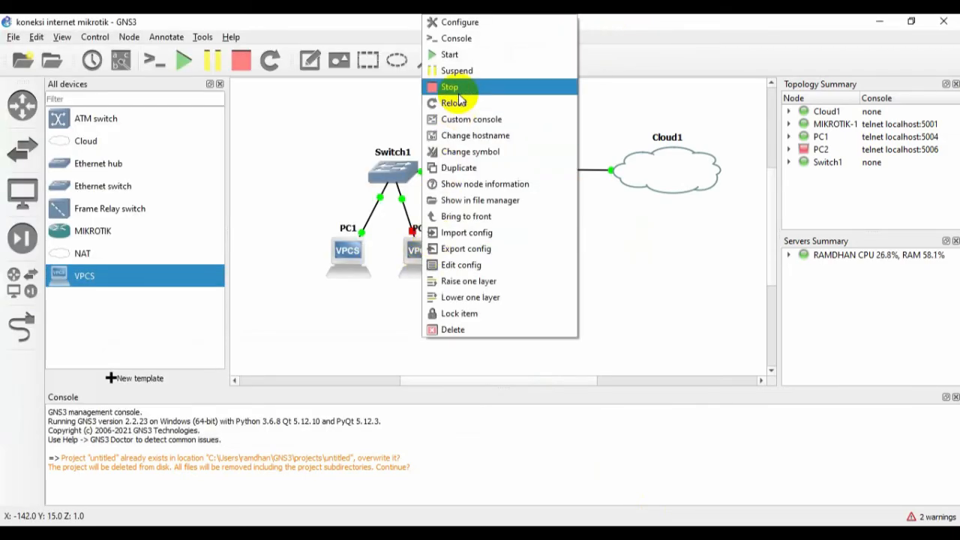
pyautogui.click(452, 55)
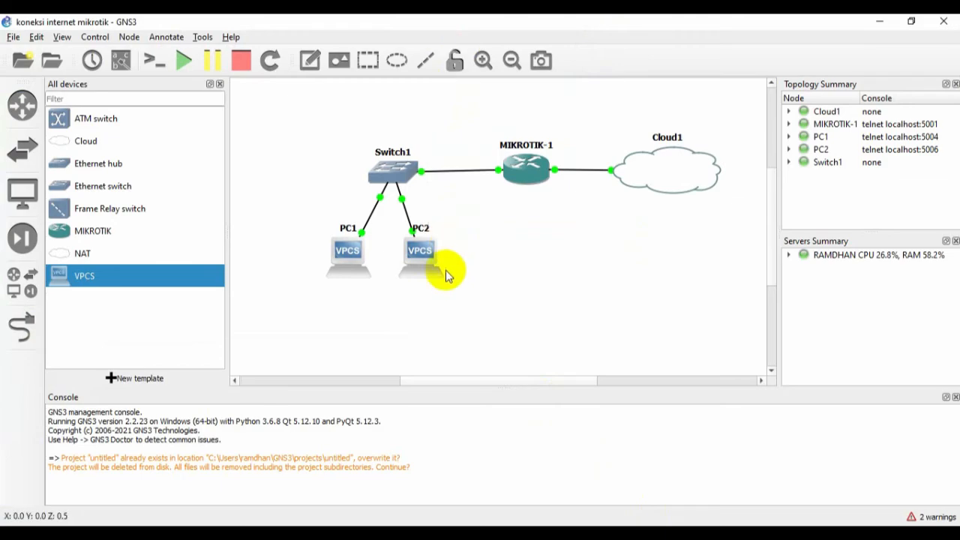
pyautogui.rightClick(420, 250)
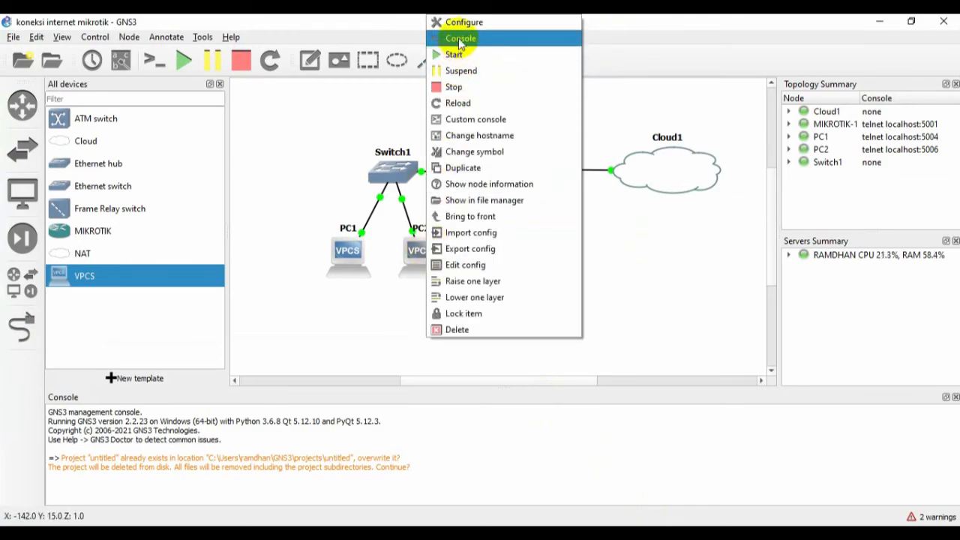
pyautogui.click(459, 39)
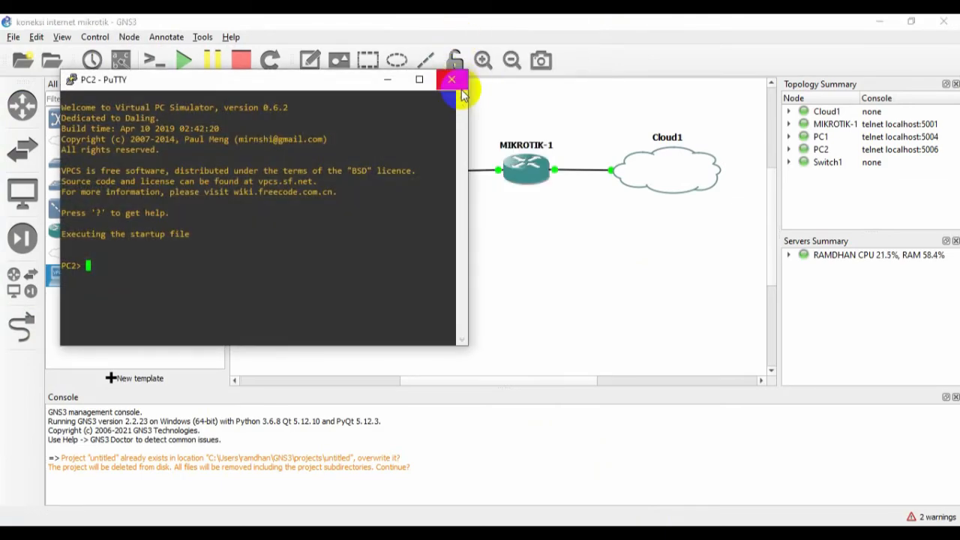
# Step: Request an address for PC2 with ip dhcp, ping google.com from its console, and return to the GNS3 topology
pyautogui.write('ip dhcp')
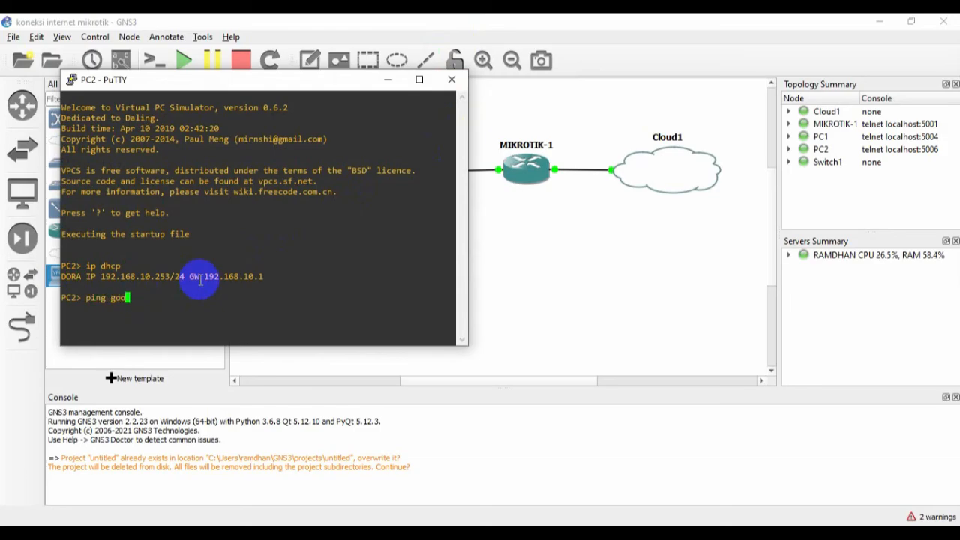
pyautogui.press('Return')
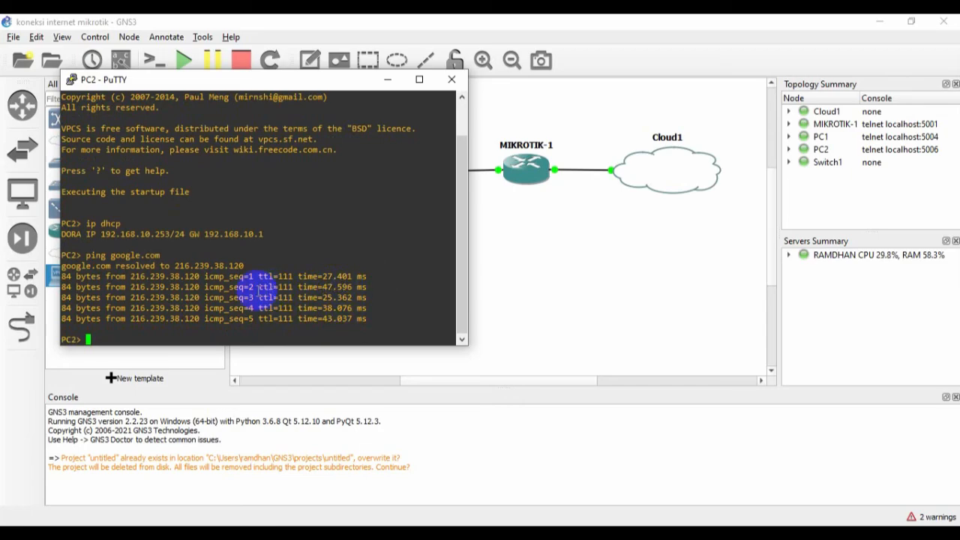
pyautogui.click(519, 20)
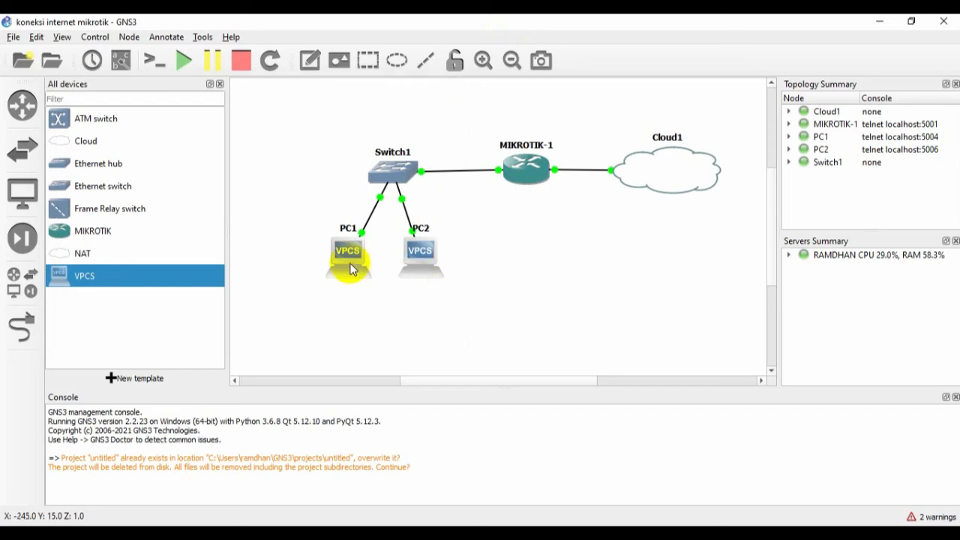